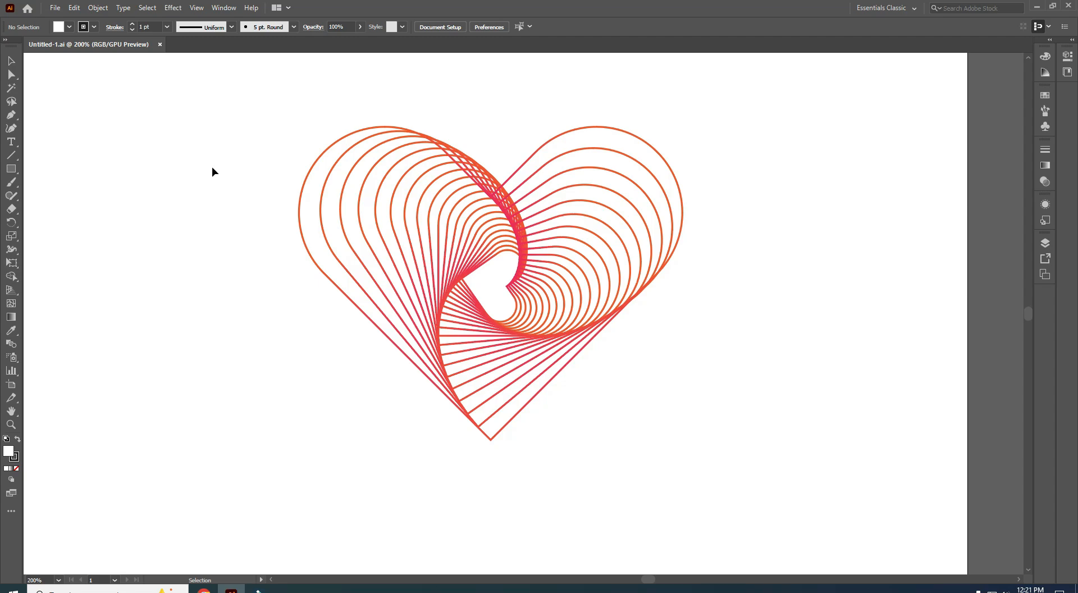
- Close the finished heart spiral document and create a new blank 10 × 10 in document
click(160, 44)
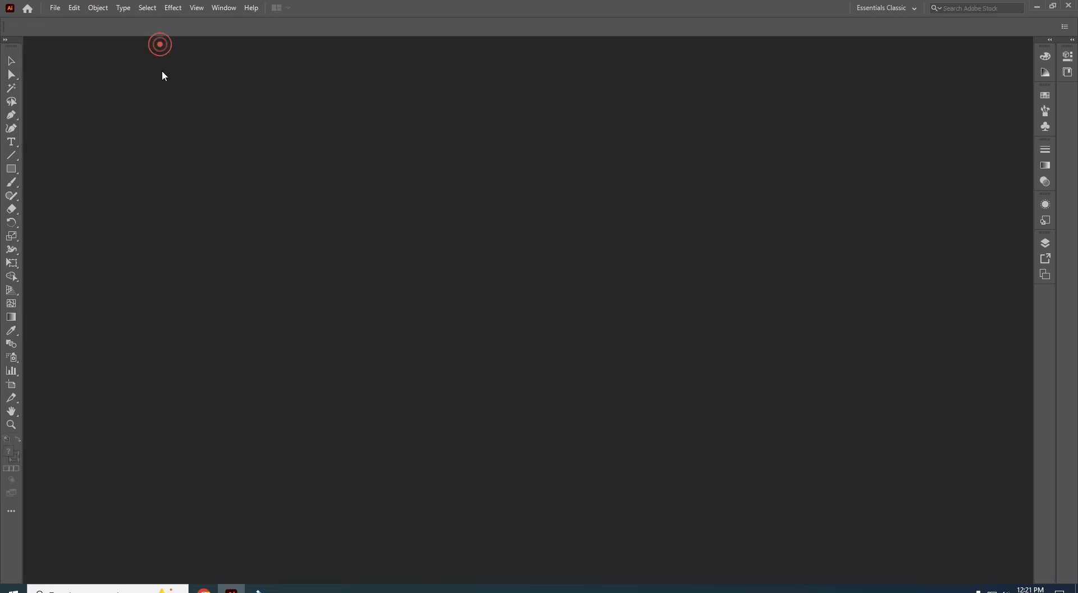
click(59, 125)
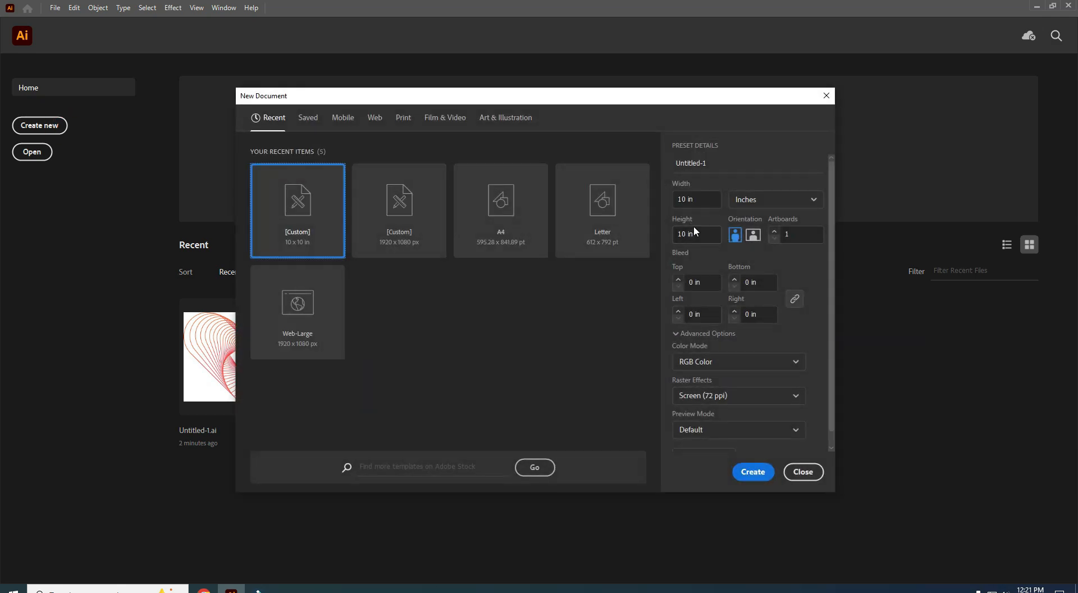
click(747, 471)
- Draw a 3.6528 × 1.625 in rectangle and Alt-drag an identical copy directly beneath it
click(15, 174)
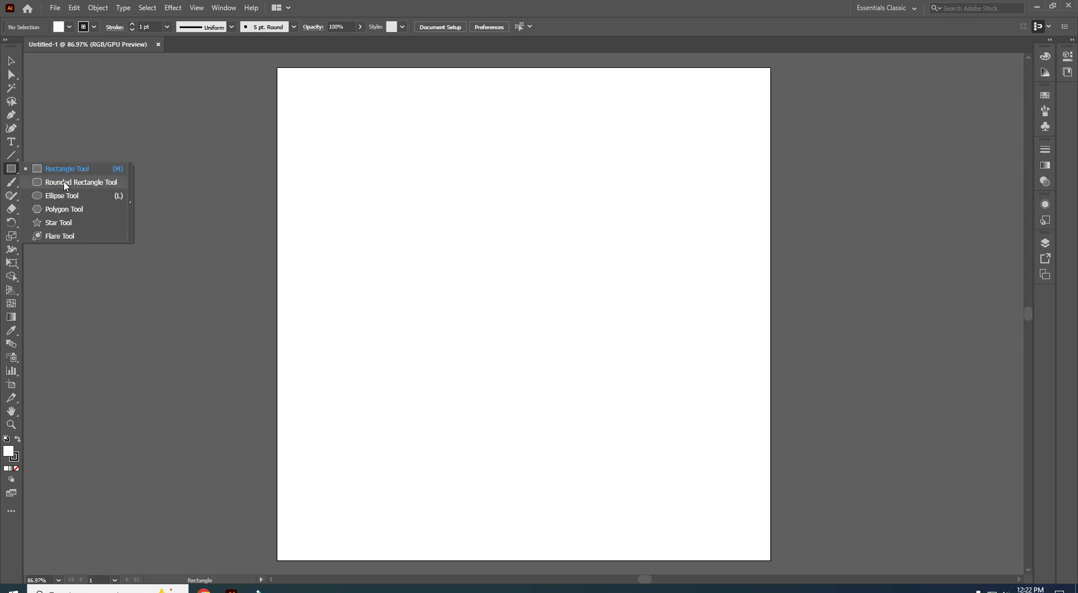
drag(394, 177, 575, 256)
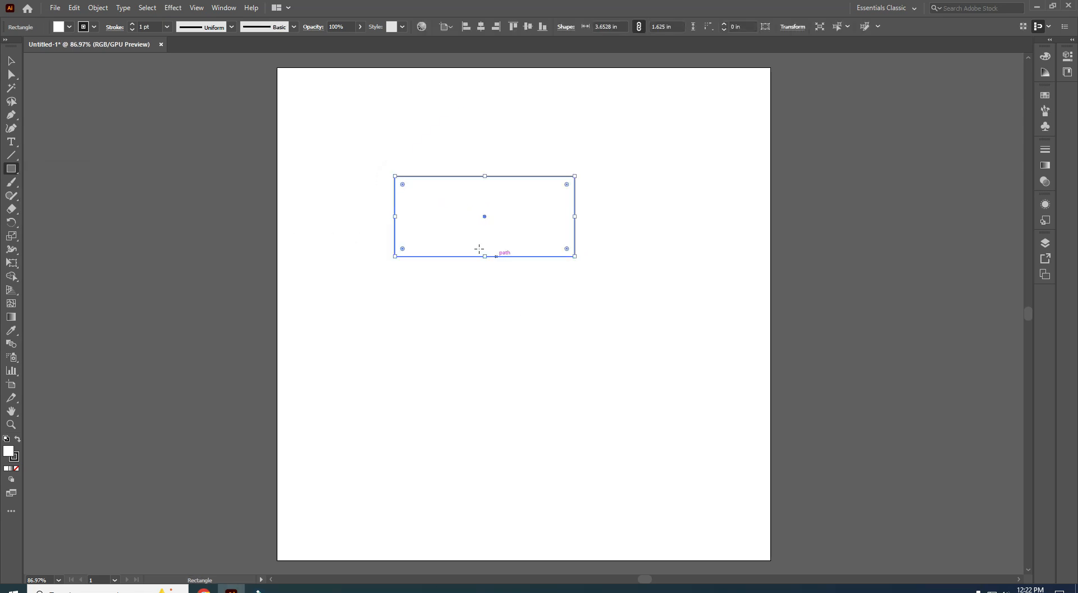
key(v)
click(290, 151)
click(453, 198)
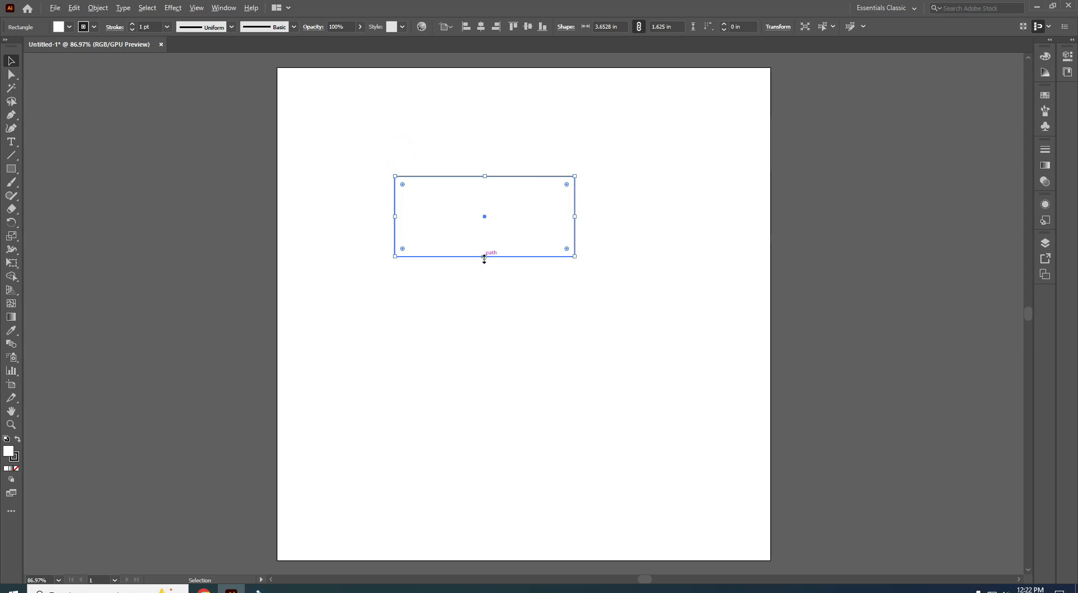
drag(496, 256, 497, 353)
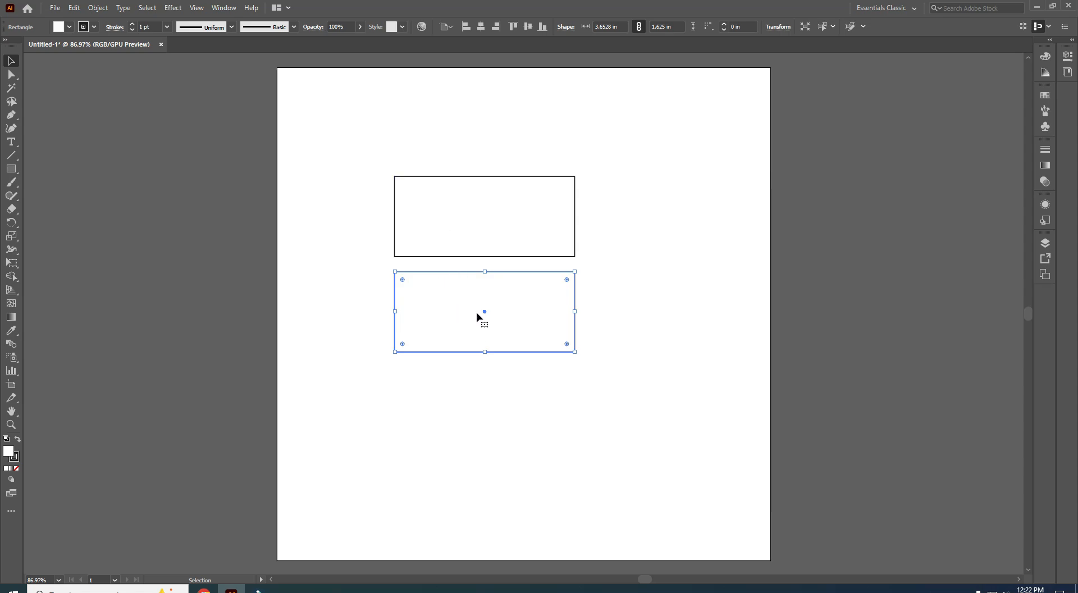
- Rotate the copied rectangle 90° so it stands upright
click(591, 355)
drag(575, 340, 541, 371)
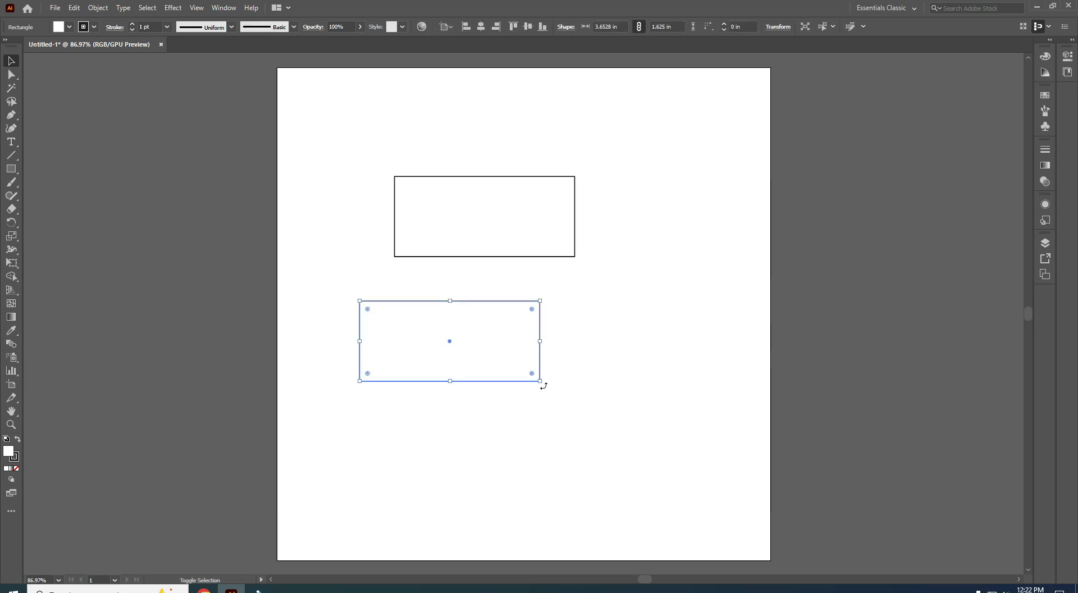
drag(543, 385, 512, 259)
drag(332, 122, 631, 432)
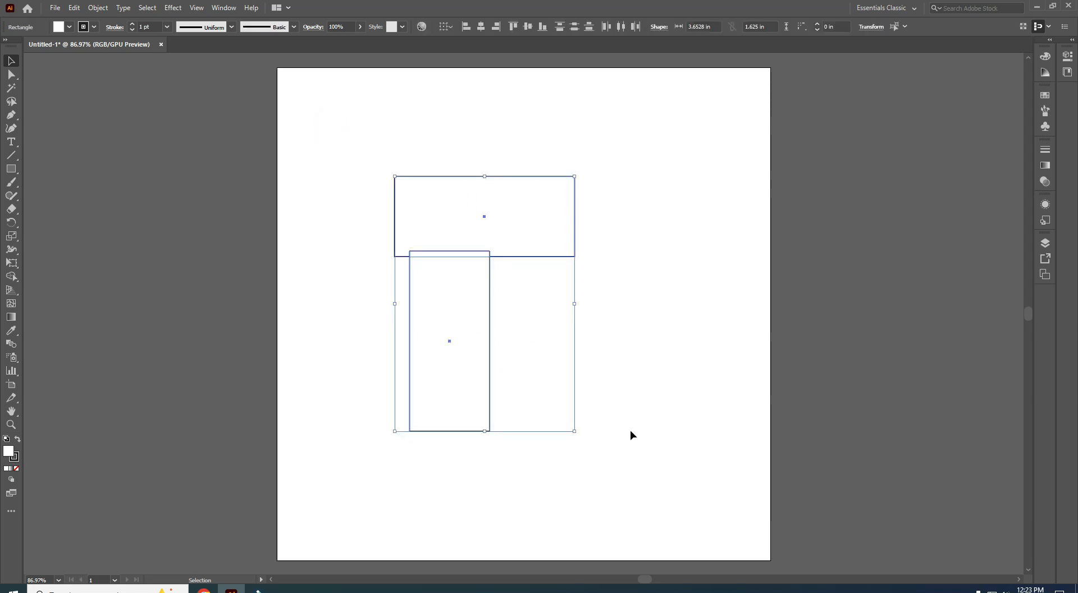
- Centre both rectangles horizontally and vertically on each other to form a cross, and reselect it
click(481, 27)
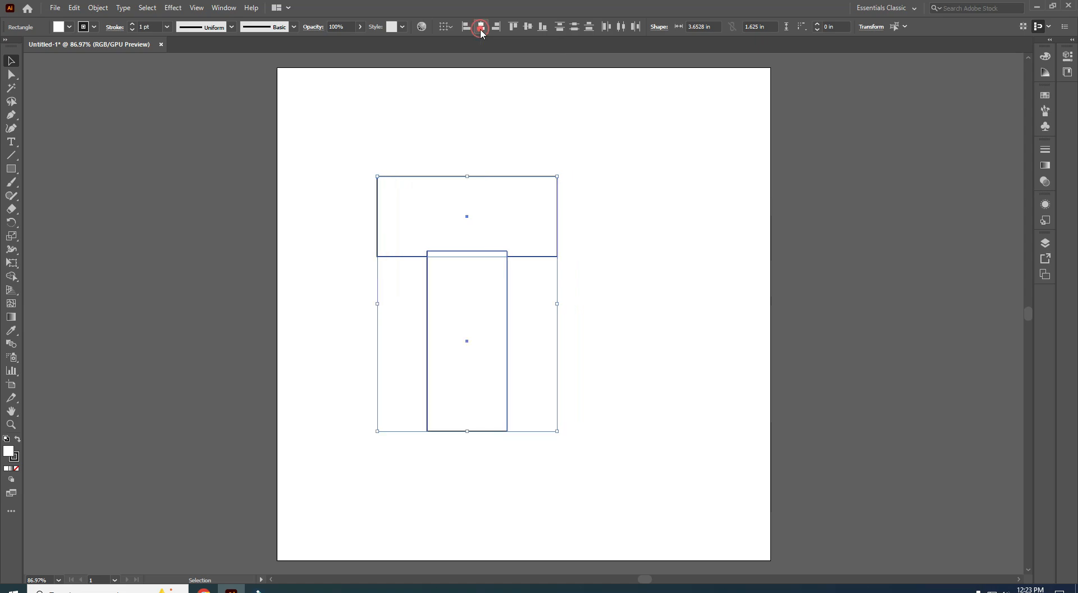
click(527, 28)
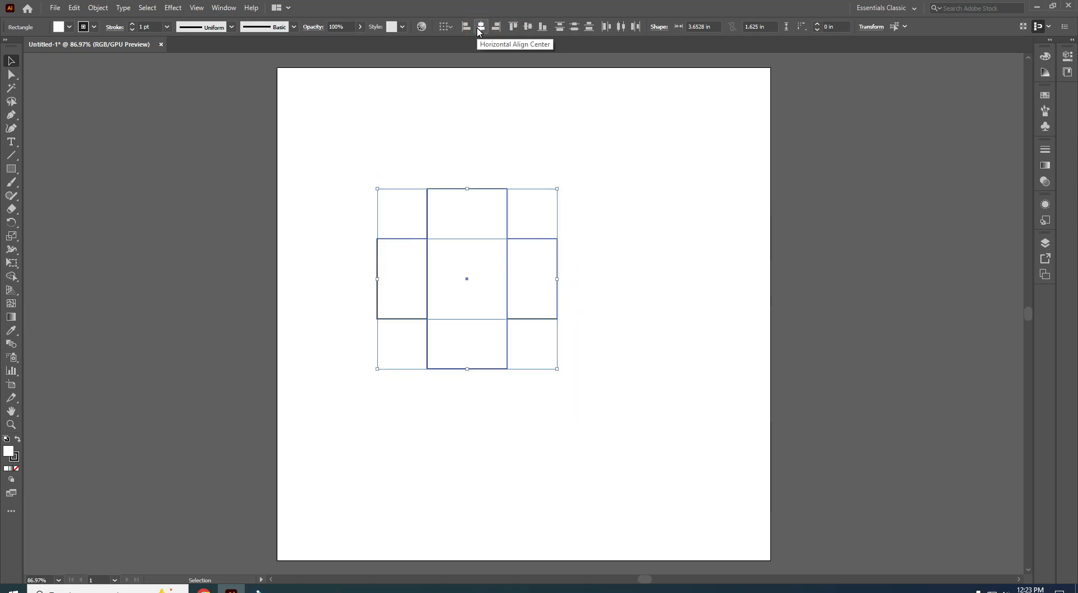
click(612, 272)
drag(425, 197, 451, 256)
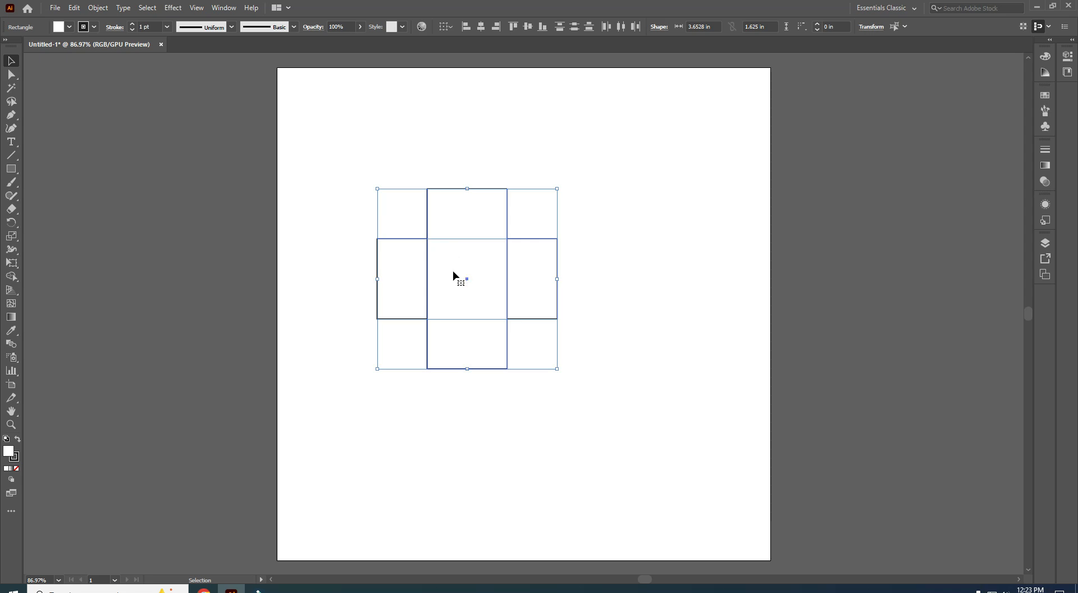
click(313, 126)
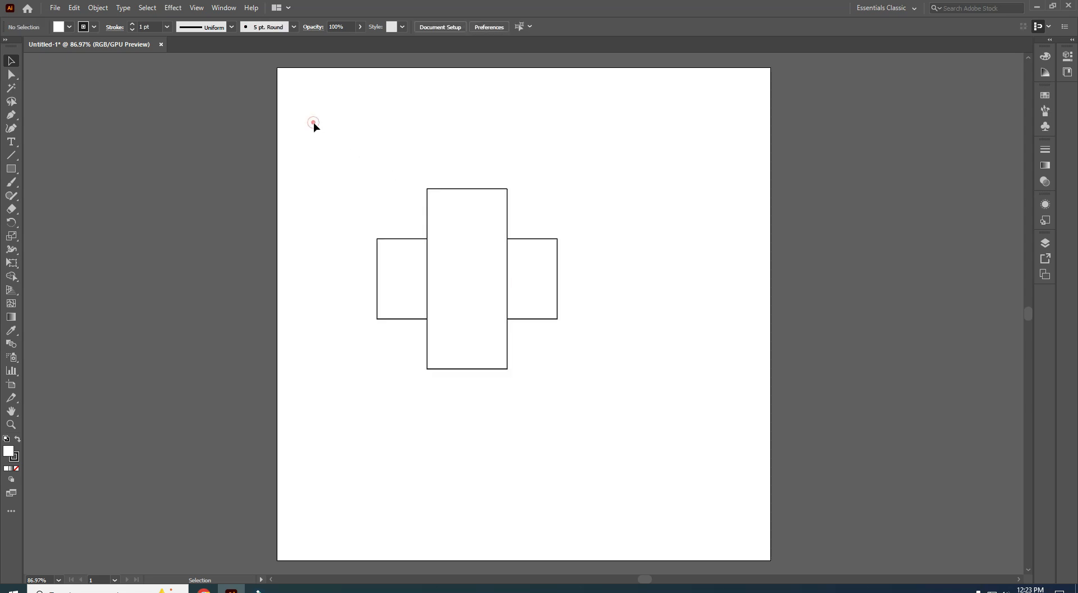
drag(313, 126, 524, 289)
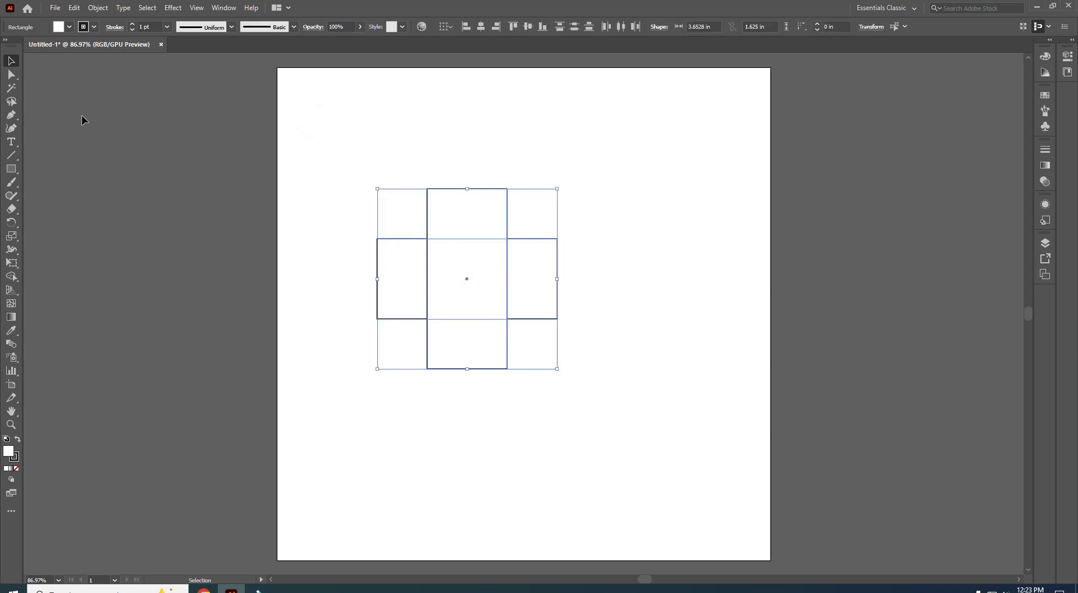
- Round both rectangles to 0.8125 in corners, making pill-shaped arms, and select both
click(12, 172)
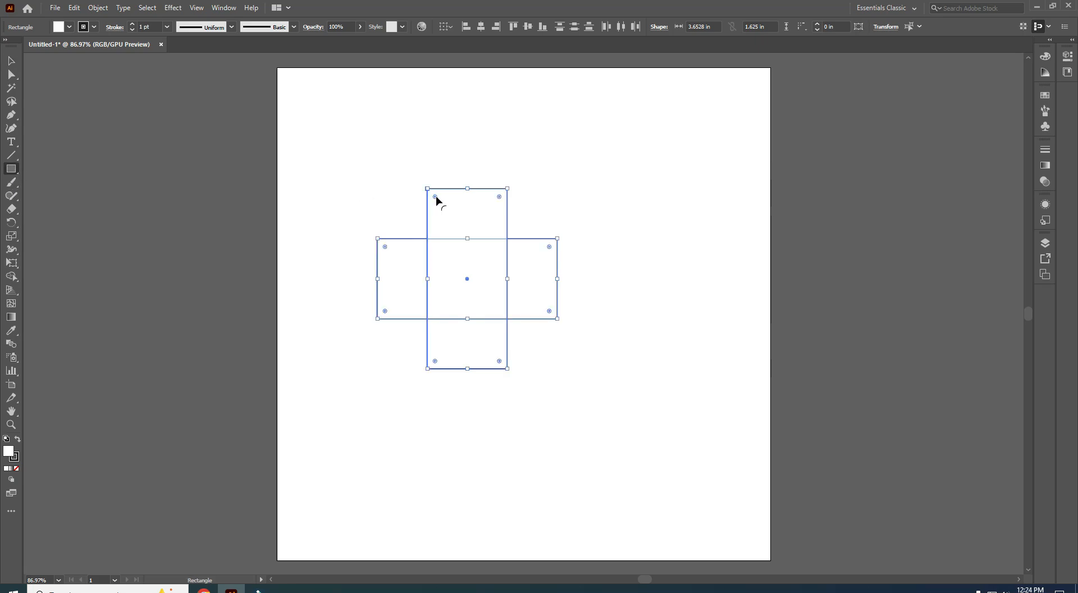
drag(435, 197, 469, 272)
drag(384, 246, 489, 278)
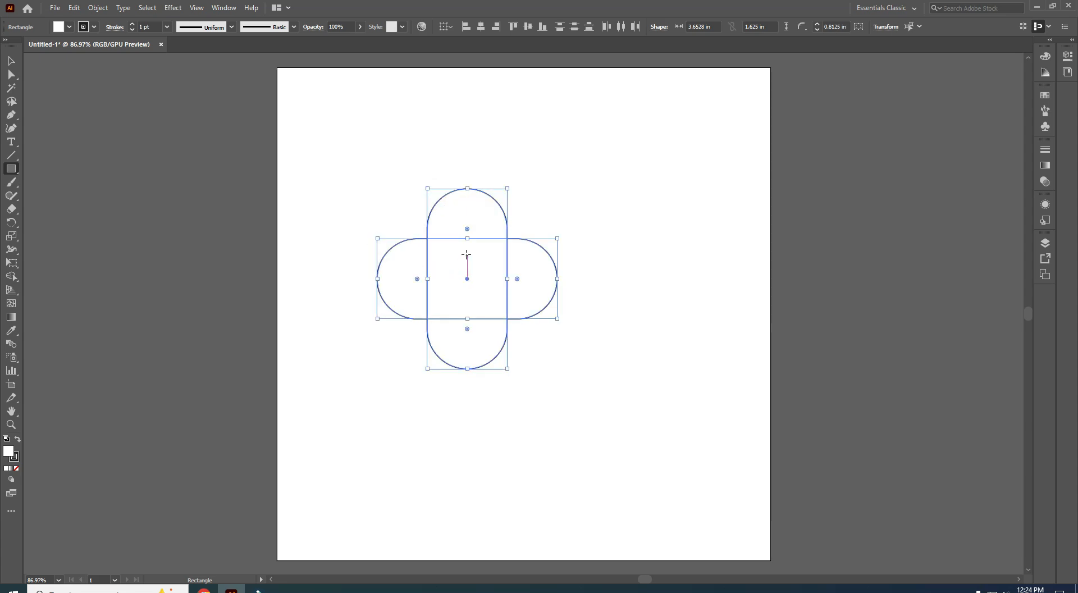
key(v)
click(383, 229)
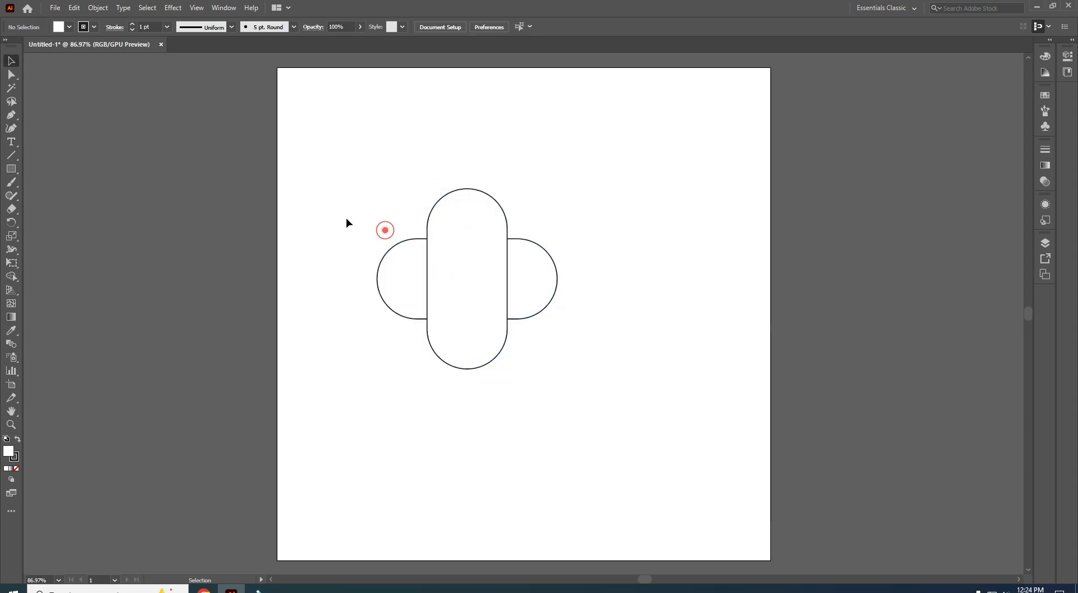
drag(327, 137, 635, 407)
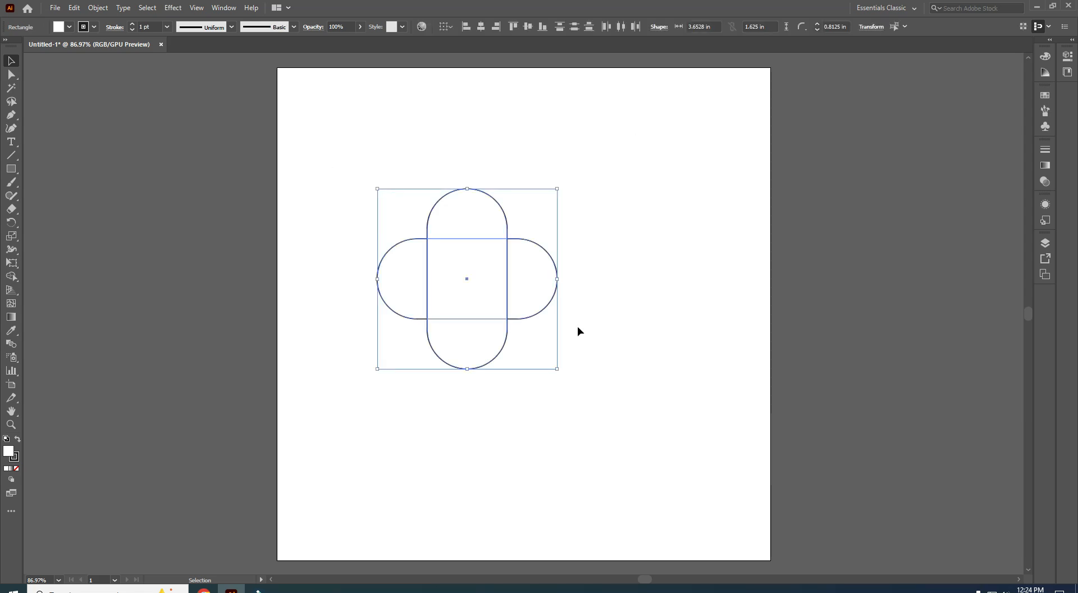
click(11, 275)
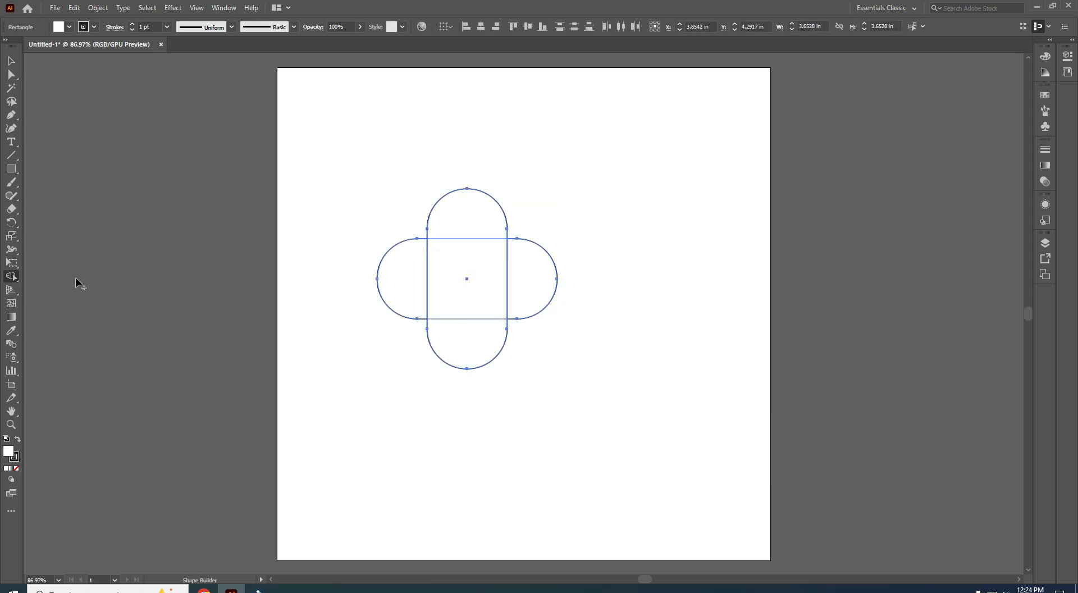
- Merge the top, centre and right regions and delete the left and bottom lobes with Shape Builder
mouse_move(459, 219)
mouse_down()
mouse_move(471, 260)
mouse_move(517, 292)
mouse_up()
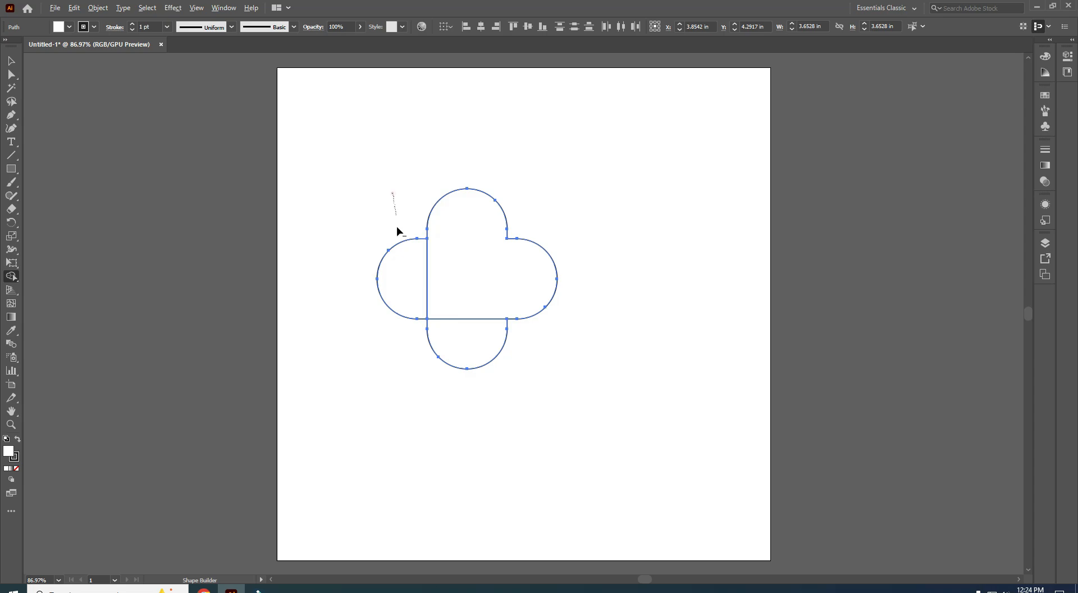
mouse_move(396, 227)
mouse_down()
mouse_move(397, 270)
mouse_move(441, 339)
mouse_move(555, 353)
mouse_up()
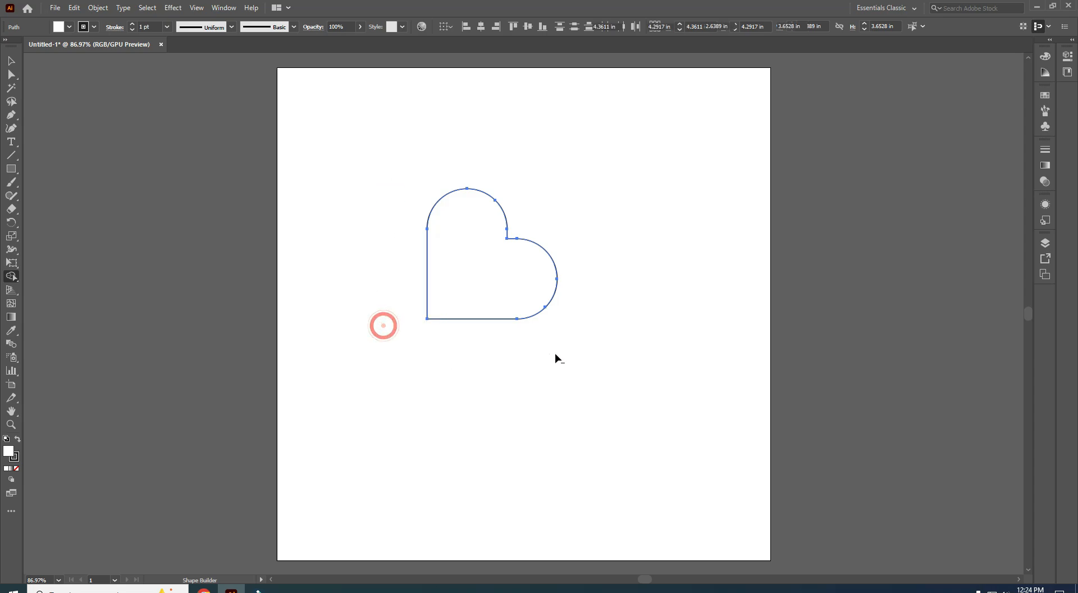
click(10, 62)
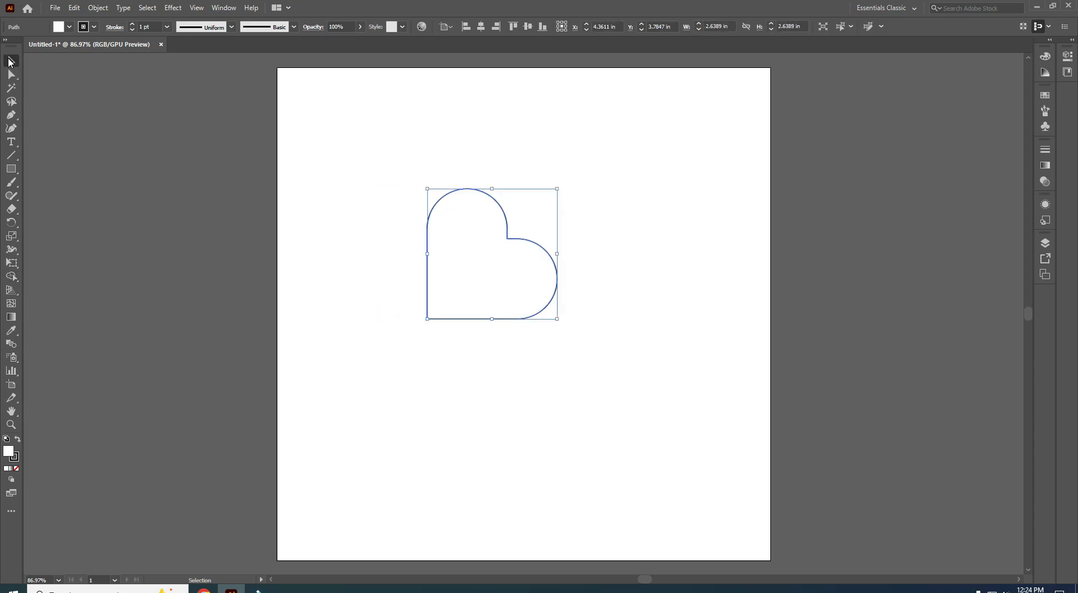
- Rotate the heart 45° so it stands upright
click(560, 322)
drag(561, 323, 574, 272)
click(570, 305)
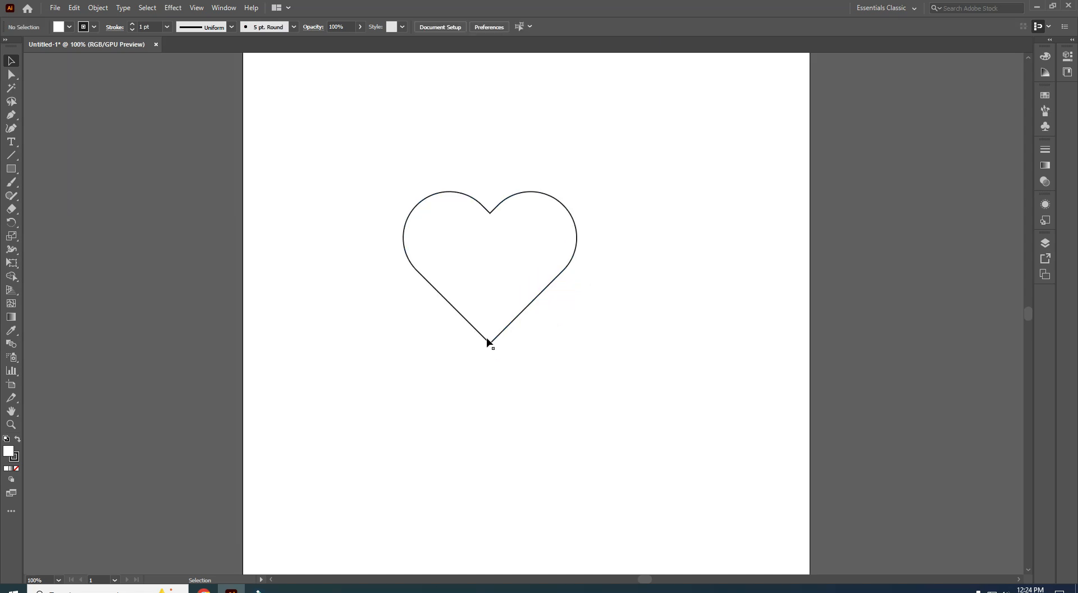
- Zoom to 100%, then set the heart's stroke to None and its fill to pink
key(ctrl+1)
drag(332, 117, 657, 343)
click(93, 27)
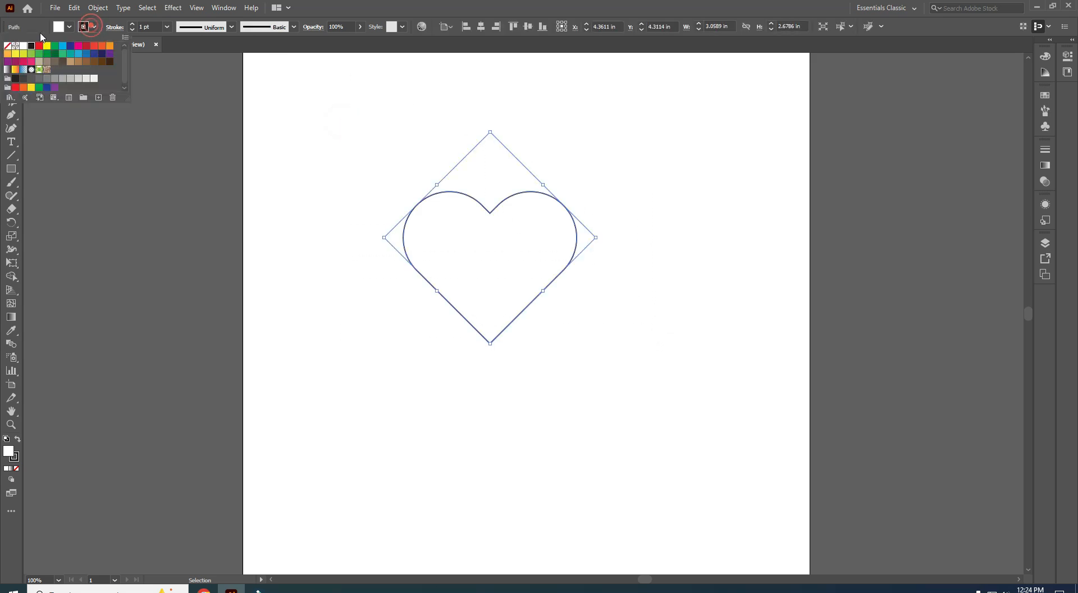
click(8, 49)
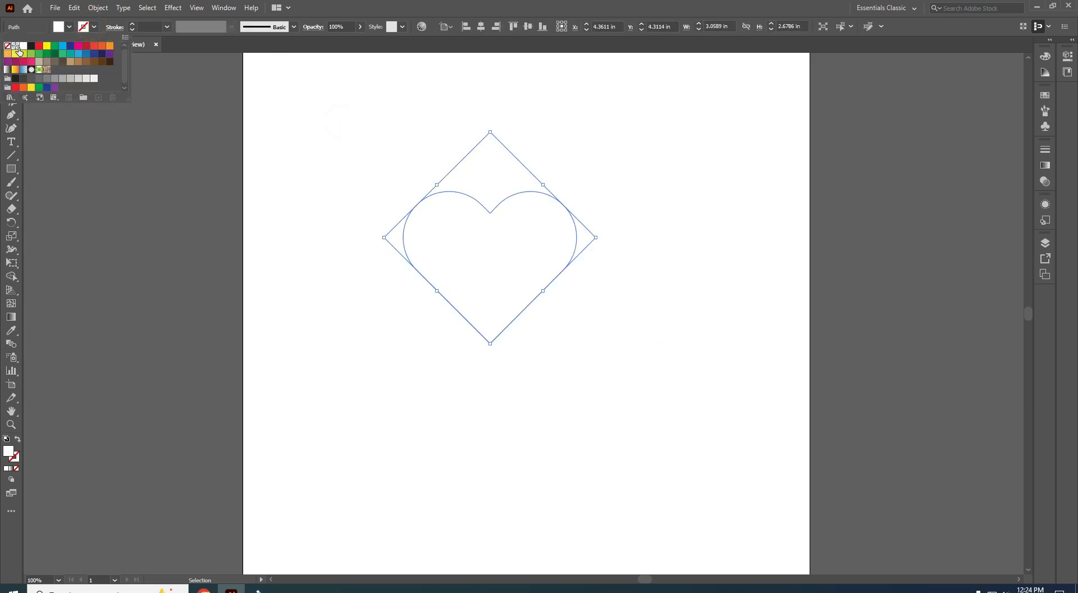
click(58, 27)
click(78, 44)
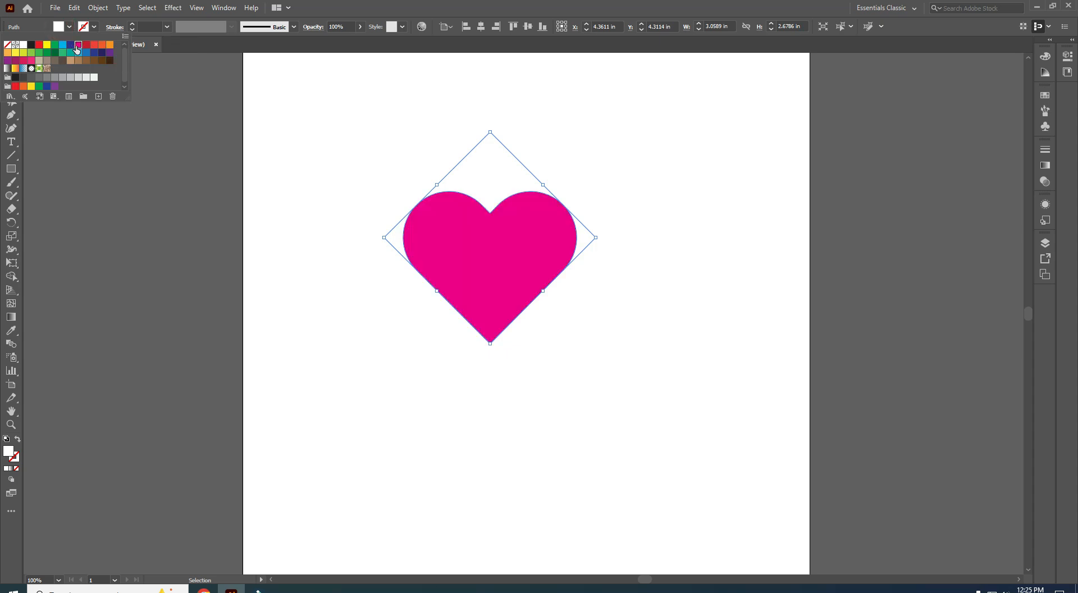
- Give the heart a linear gradient fill with a crimson left stop and an orange-red right stop
click(1044, 167)
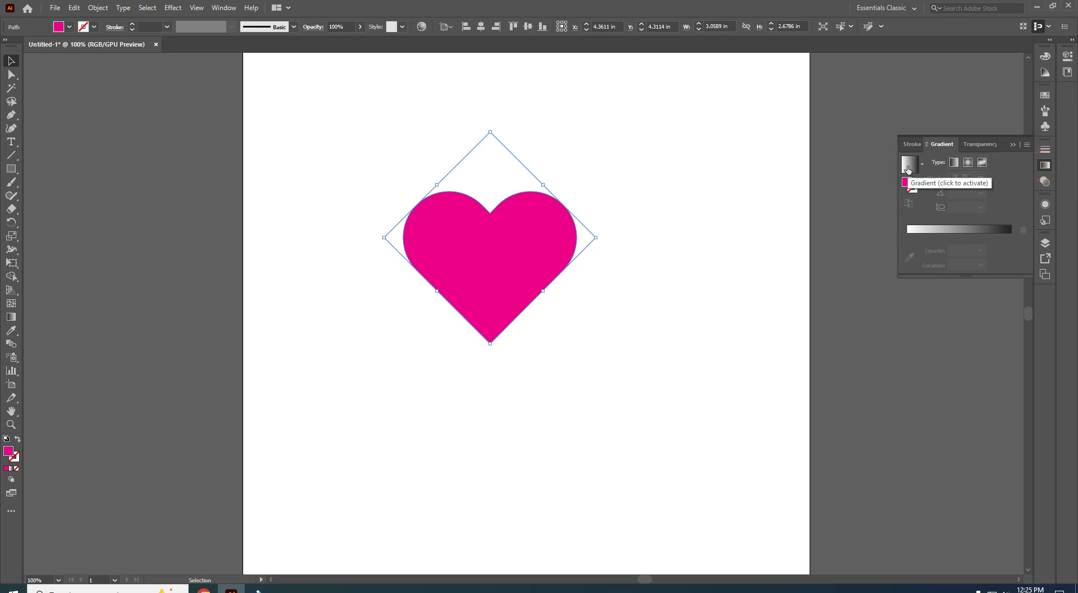
click(907, 167)
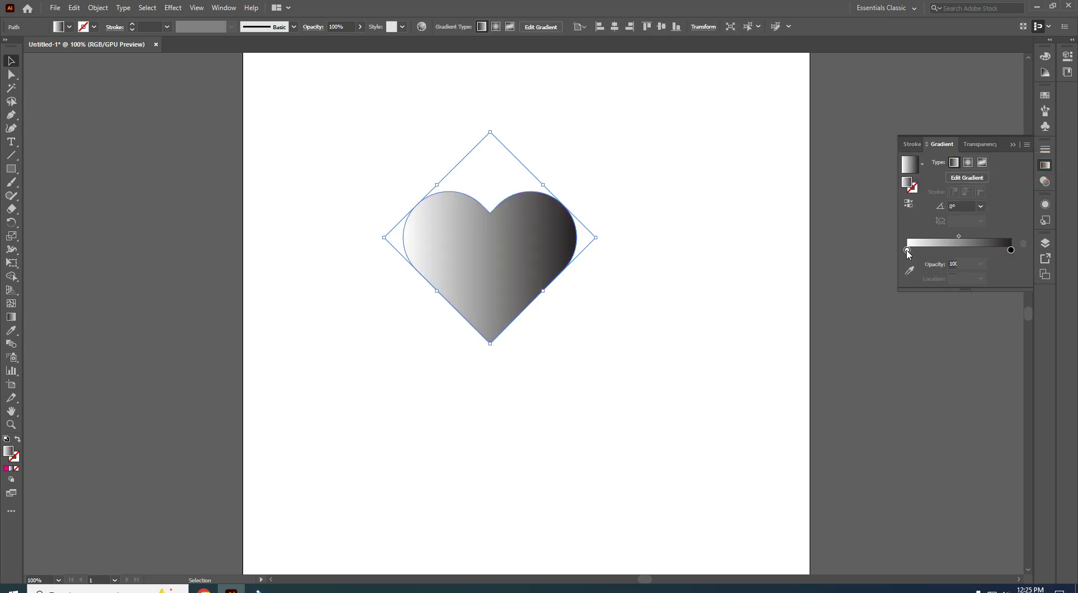
click(907, 251)
click(908, 250)
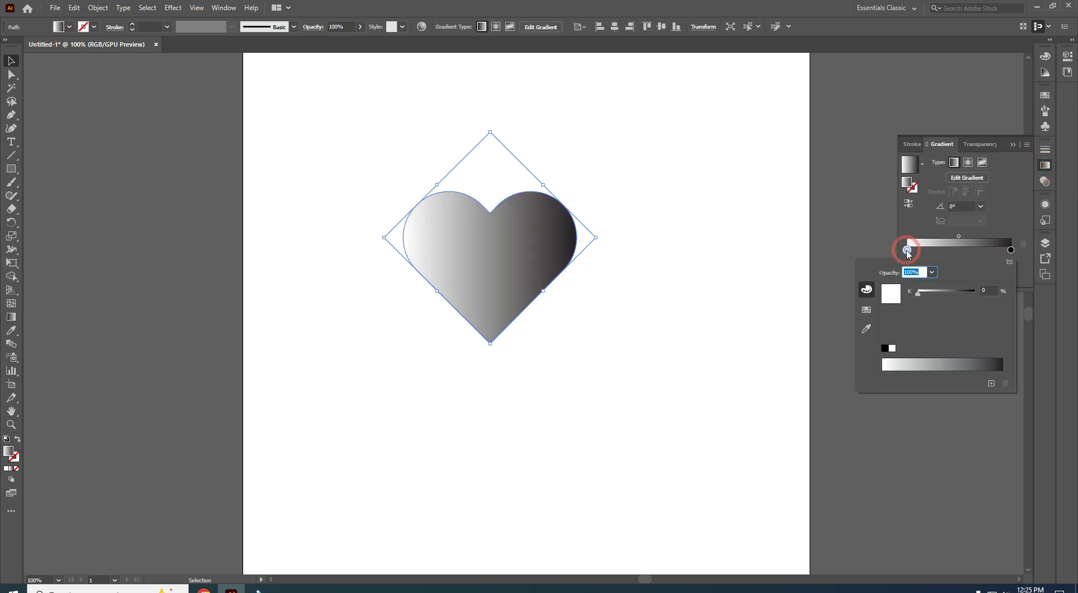
click(867, 310)
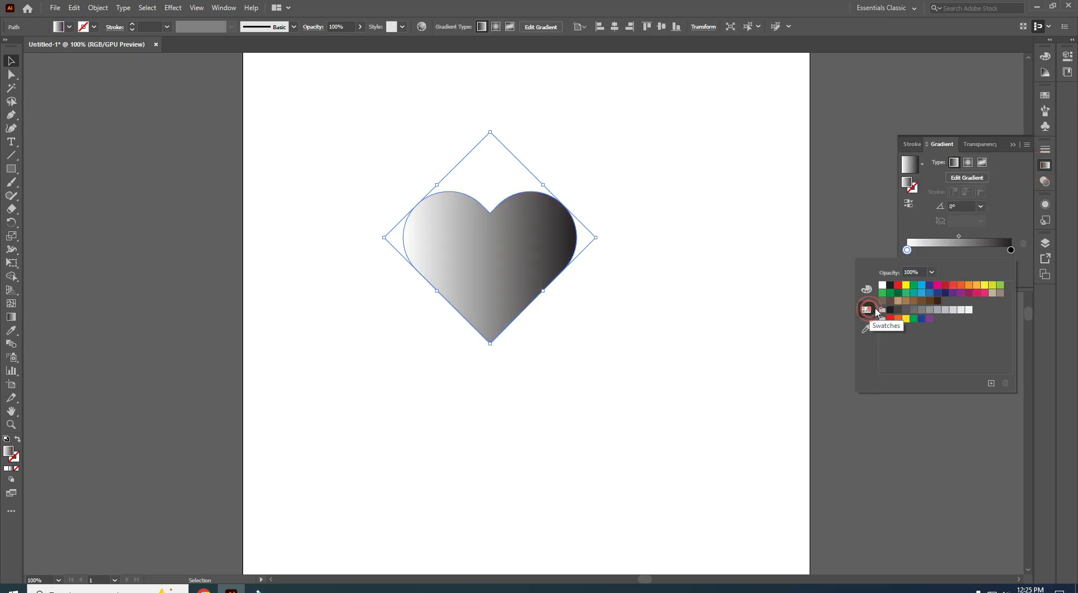
click(945, 286)
click(1011, 249)
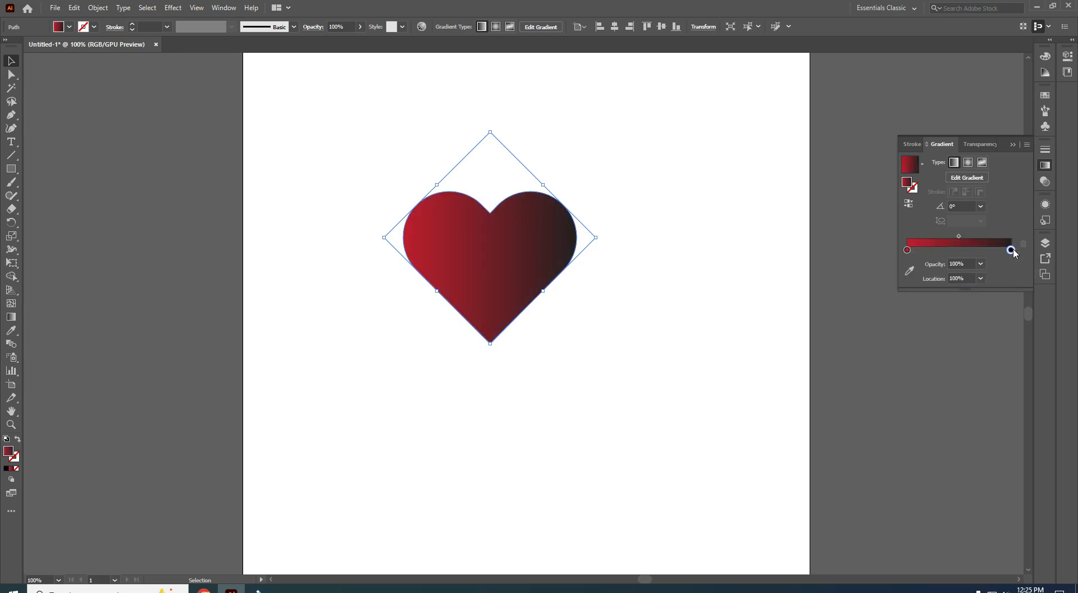
click(1011, 249)
click(961, 286)
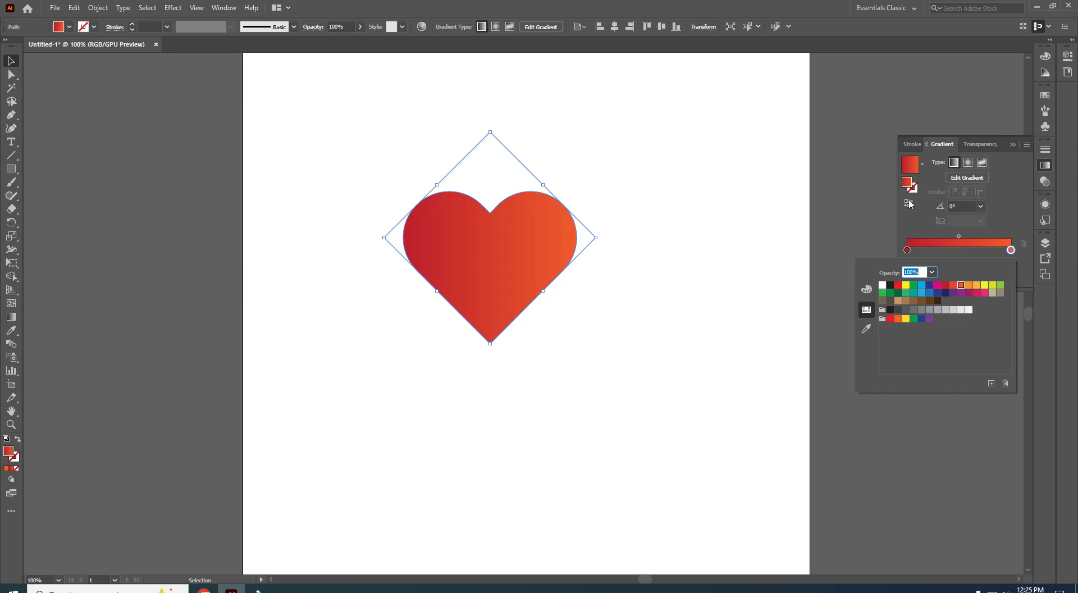
click(1012, 144)
- Swap the heart's fill and stroke so it becomes a 1 pt red-to-orange gradient outline
scroll(534, 368, up, 2)
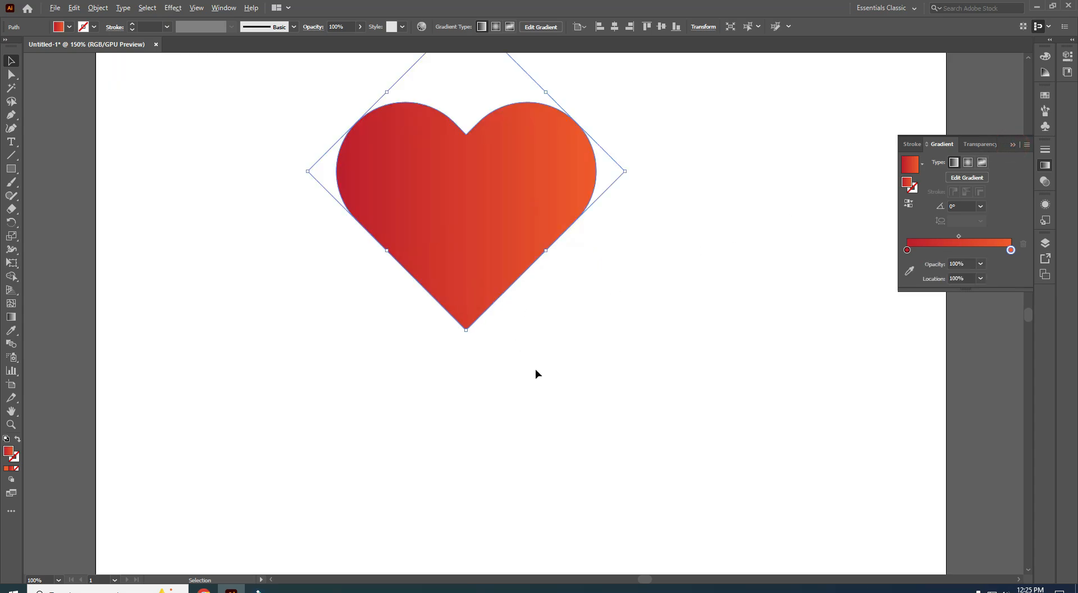
drag(570, 327, 618, 428)
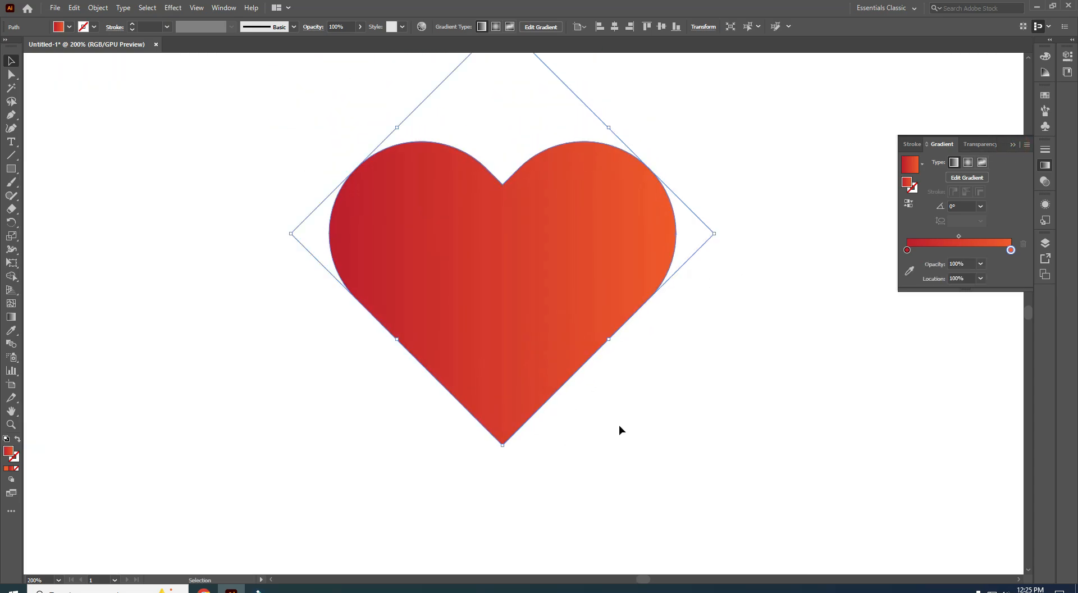
click(652, 404)
drag(319, 116, 713, 384)
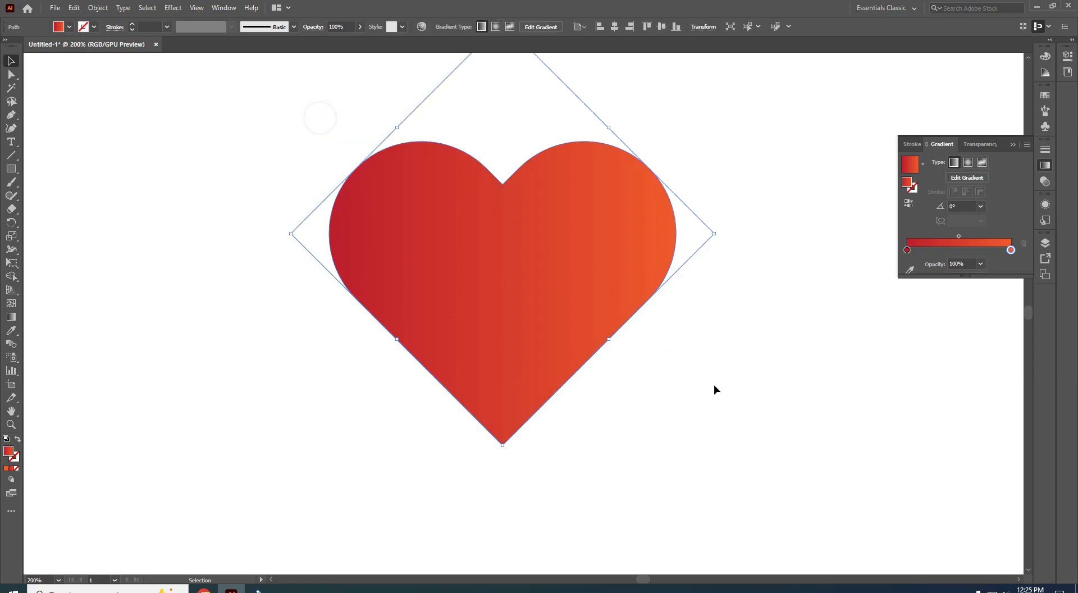
click(18, 441)
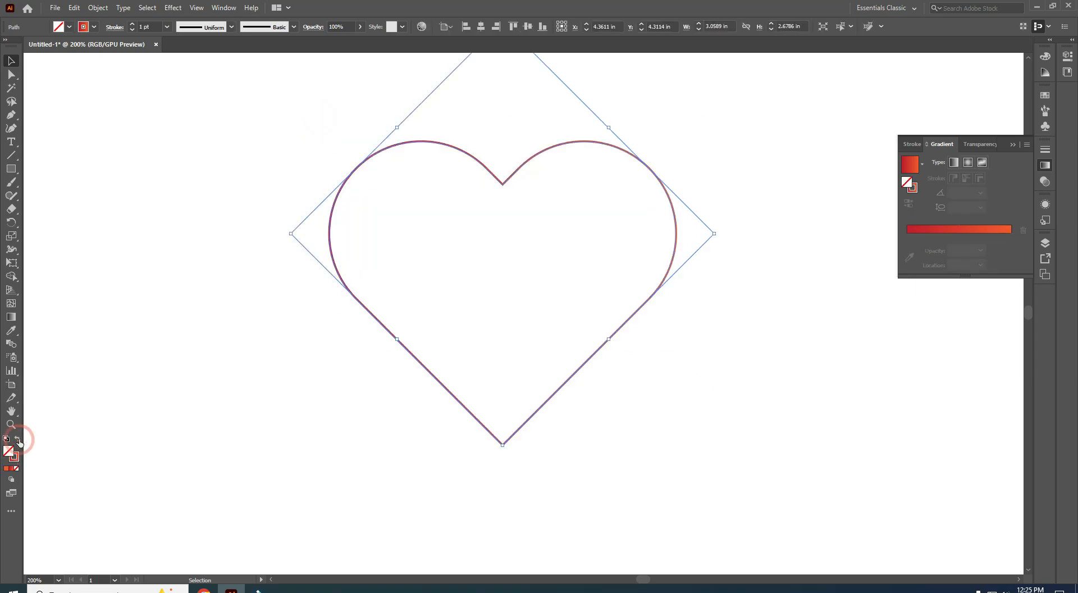
click(314, 379)
drag(267, 147, 657, 375)
- Apply a Transform effect to the heart: 92% horizontal and vertical scale, -5° angle, 20 copies
click(167, 9)
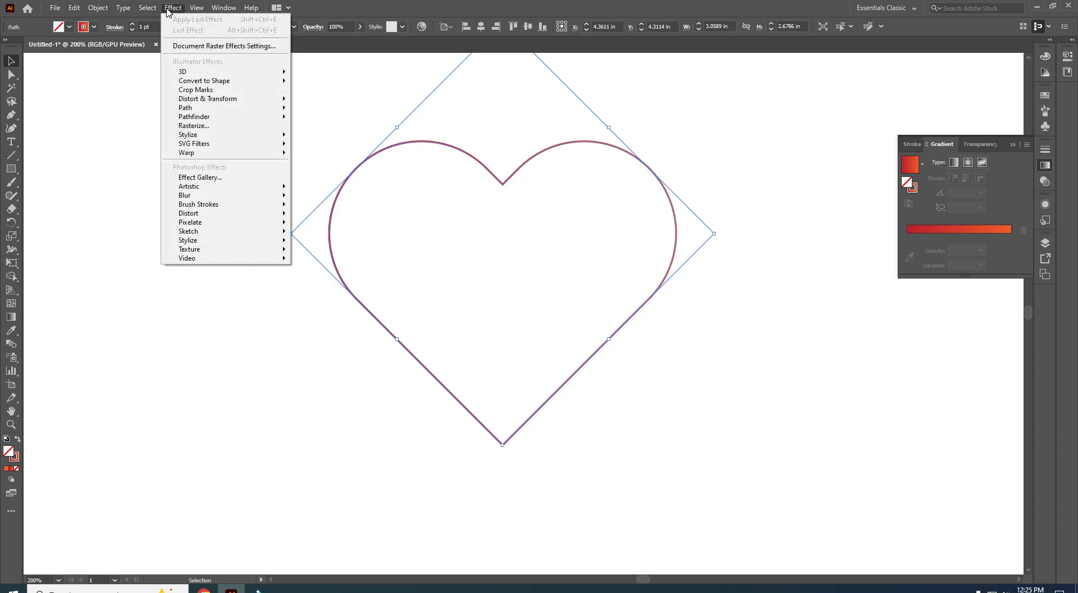
mouse_move(181, 103)
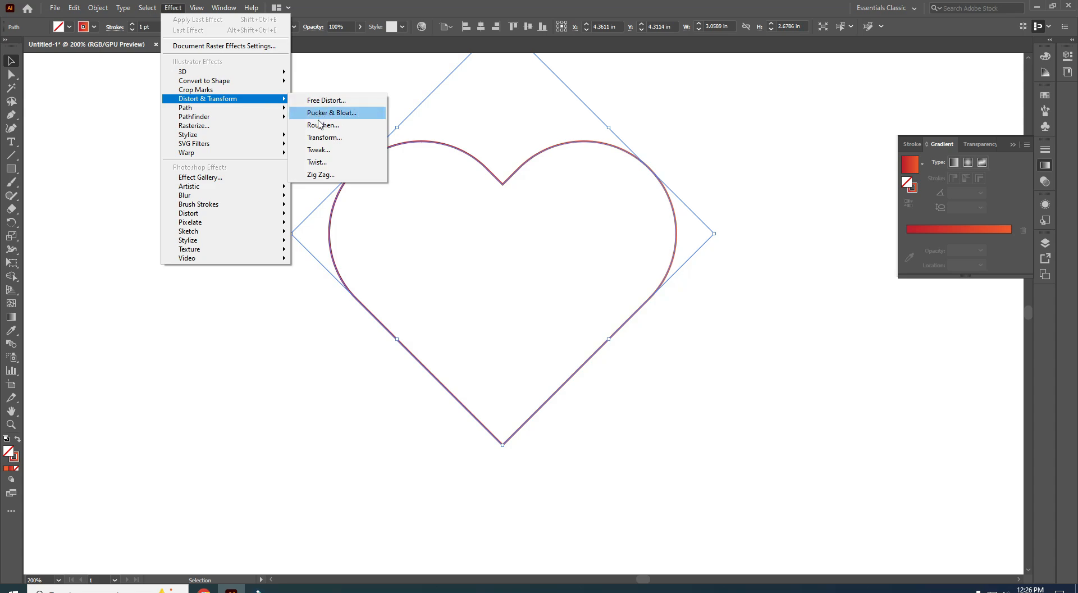
click(321, 139)
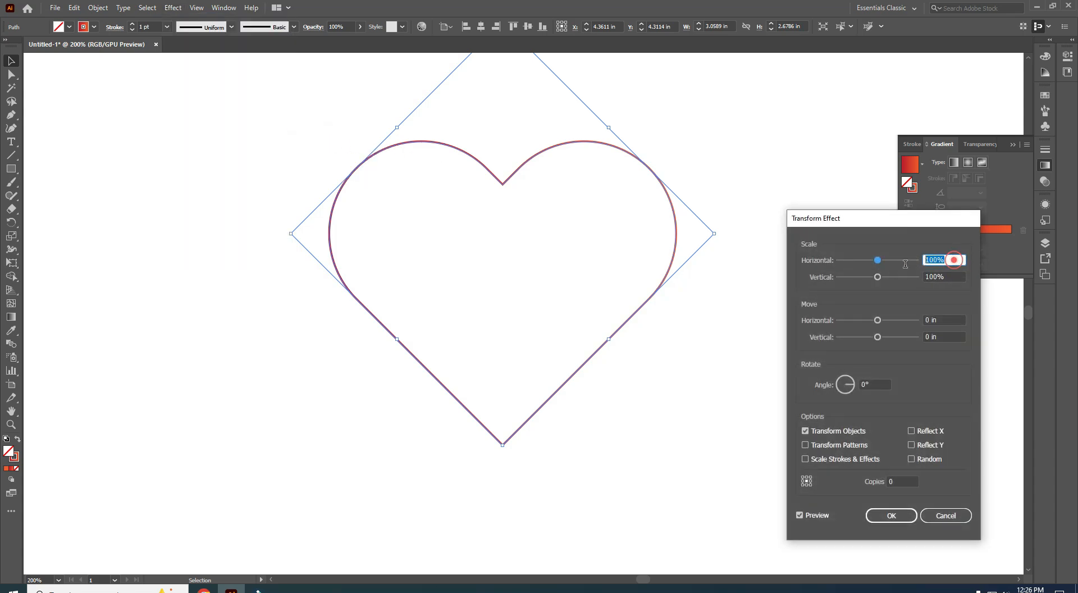
text(92)
key(Tab)
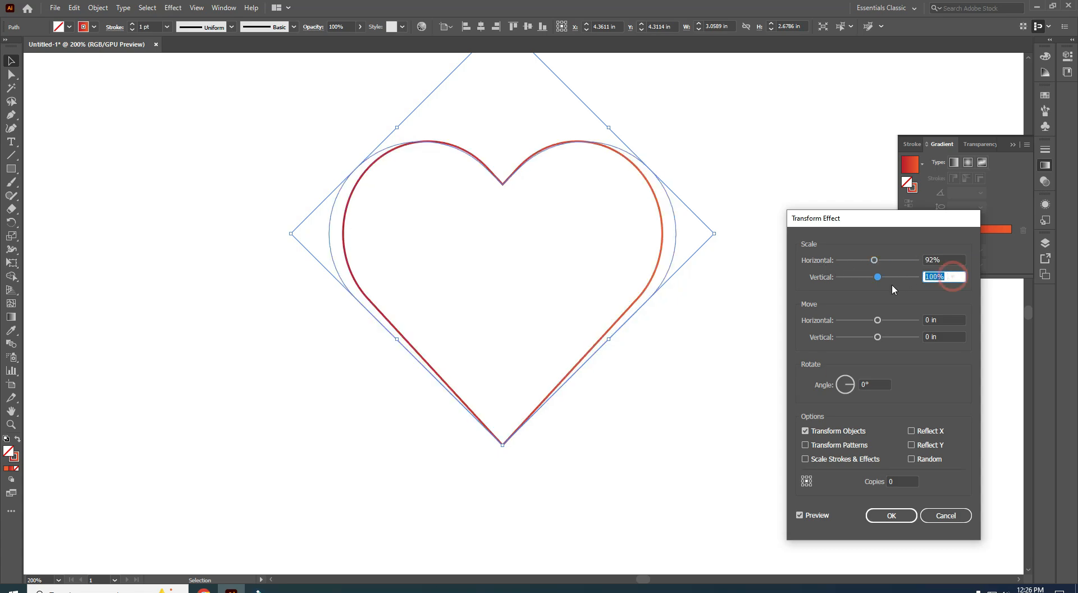
text(92)
click(875, 385)
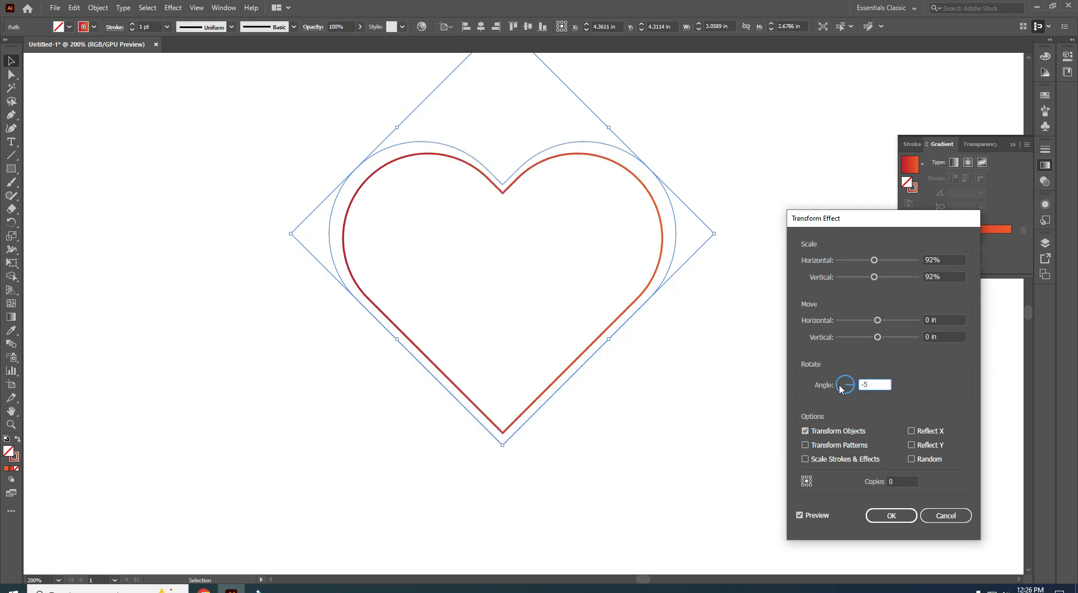
click(898, 481)
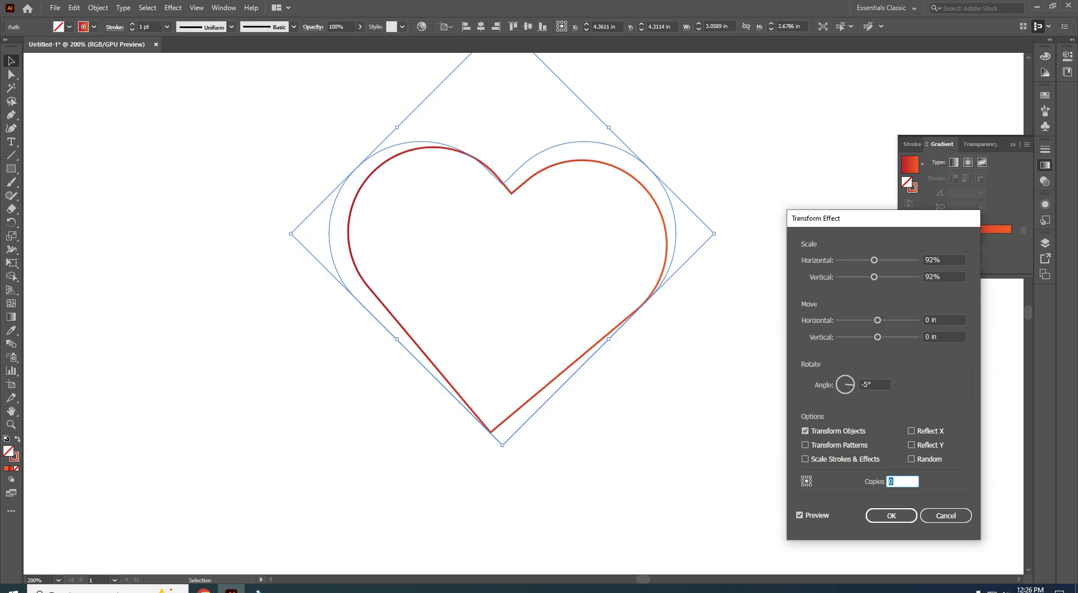
text(2)
click(799, 515)
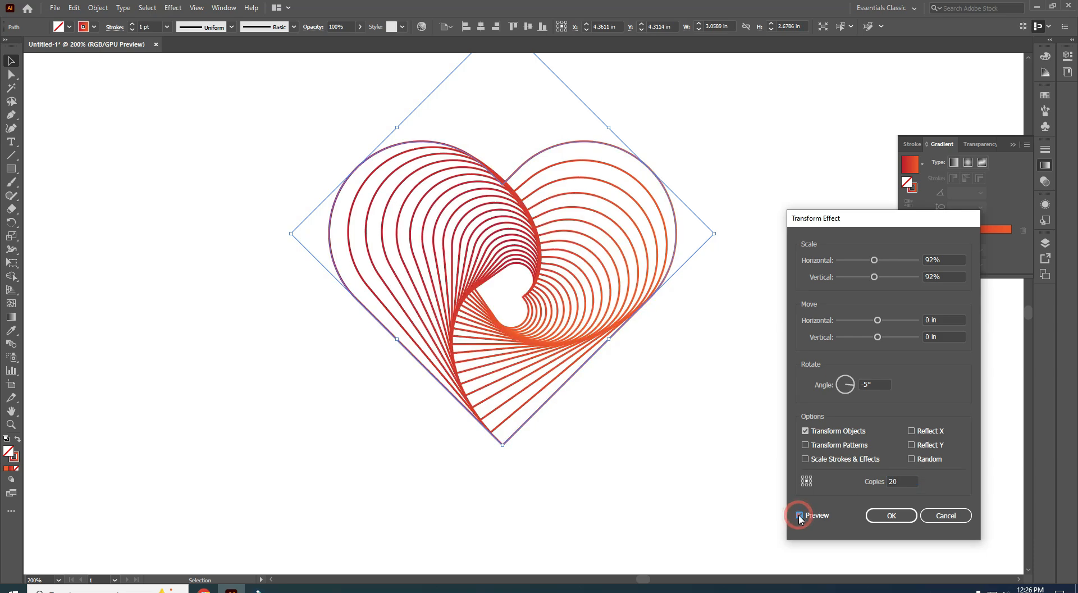
key(Return)
scroll(665, 406, up, 1)
key(space)
drag(653, 369, 718, 449)
click(716, 448)
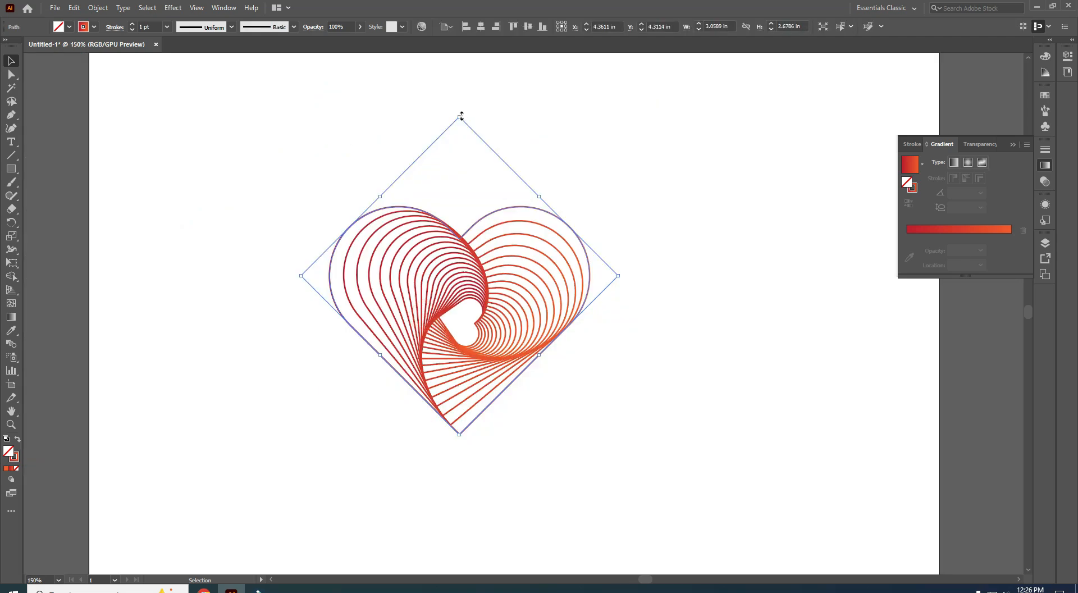
- Shrink the heart spiral into the top-left corner and draw a five-point star mid-page
drag(461, 115, 464, 191)
drag(450, 288, 176, 120)
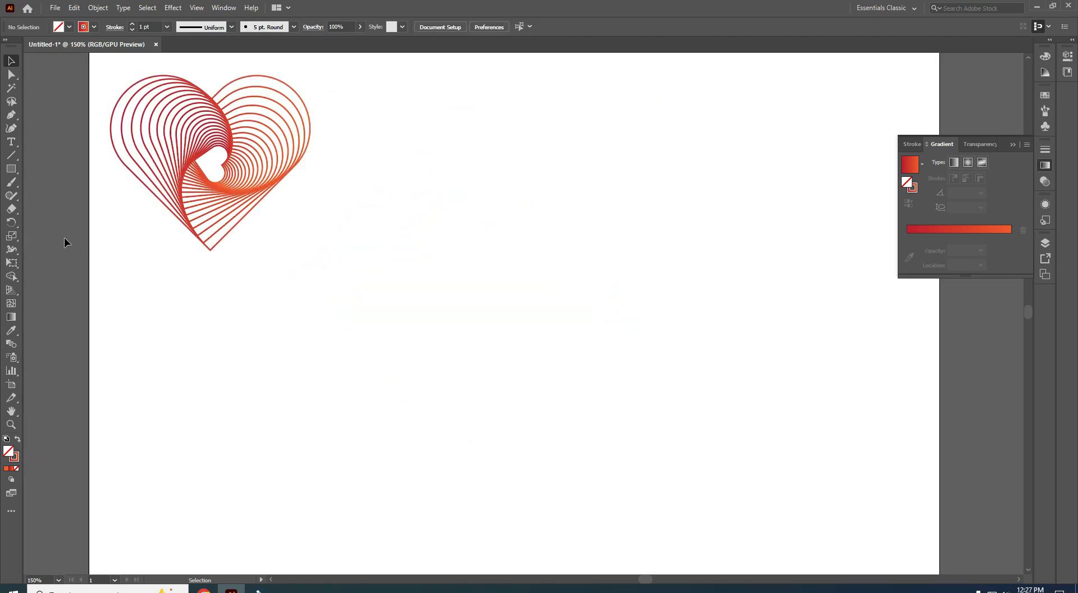
drag(13, 171, 45, 224)
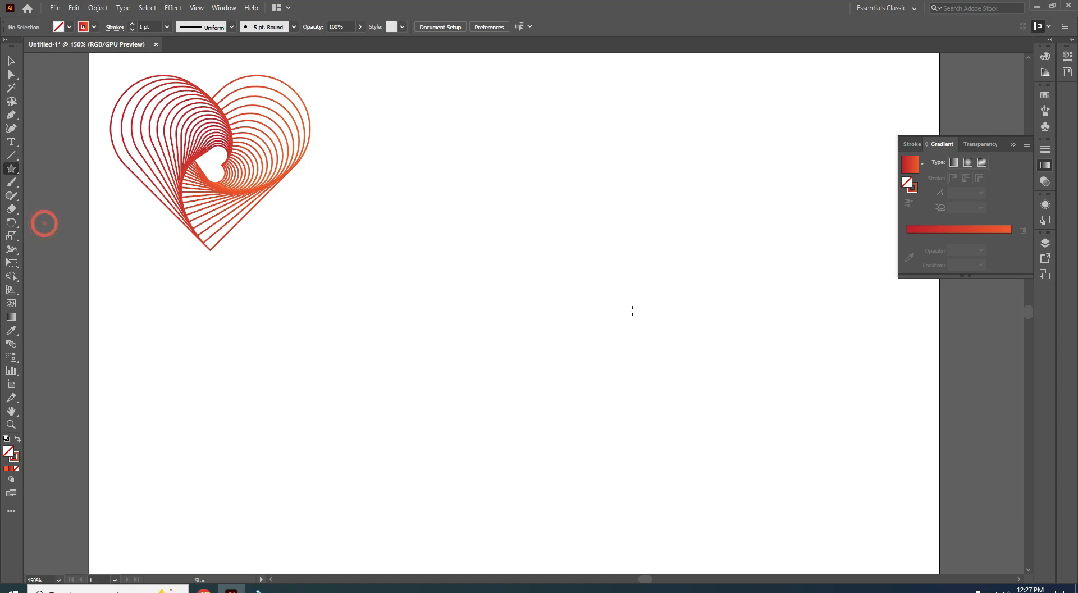
drag(518, 260, 608, 335)
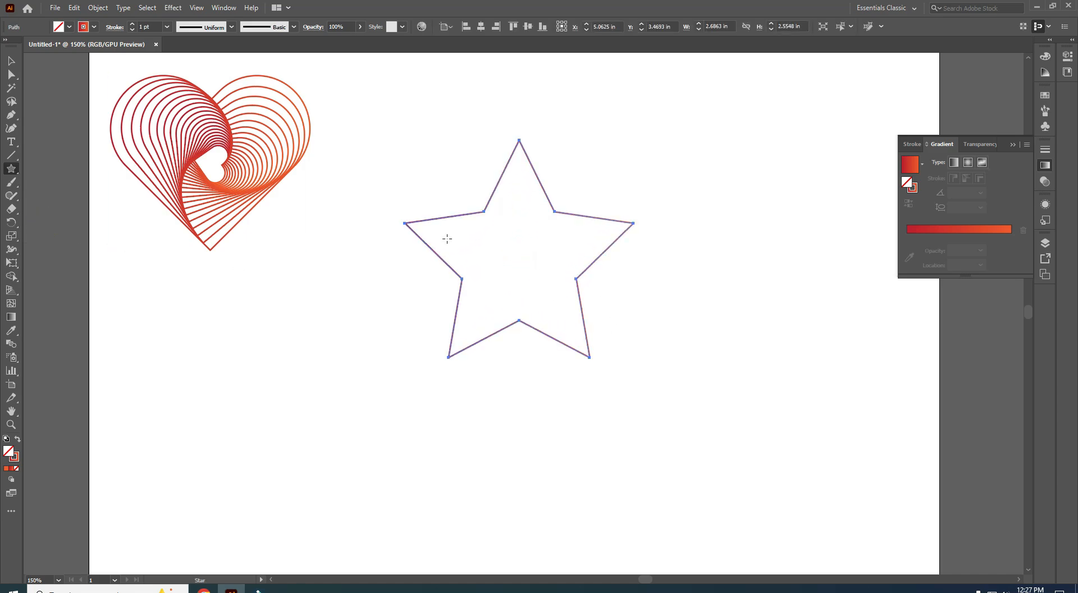
key(v)
- Apply a Transform effect to the star: 92% horizontal and vertical scale, -5° angle, 30 copies
click(173, 7)
mouse_move(196, 100)
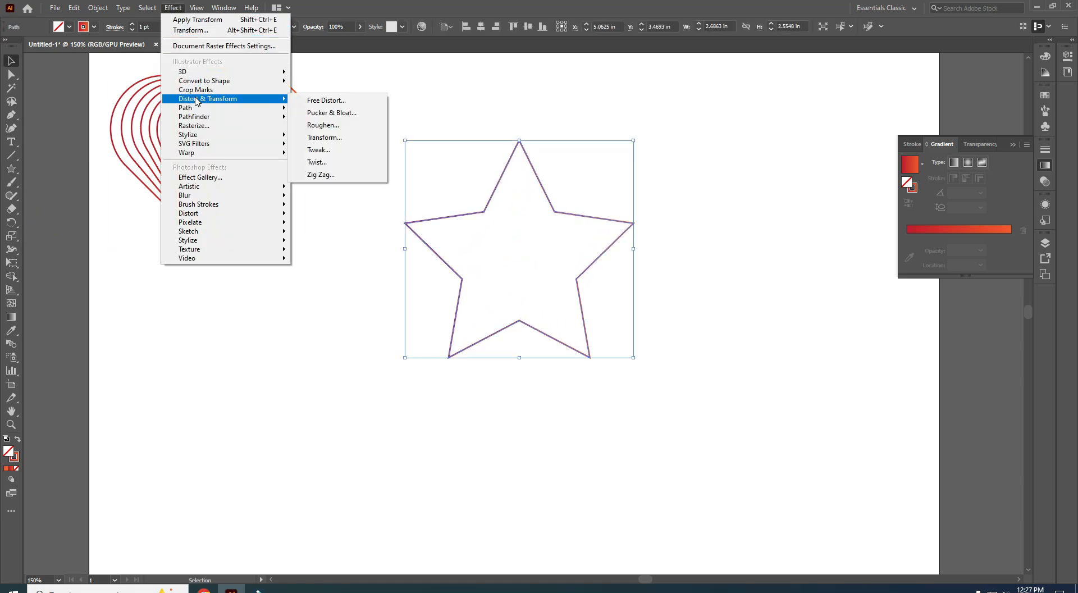
click(319, 137)
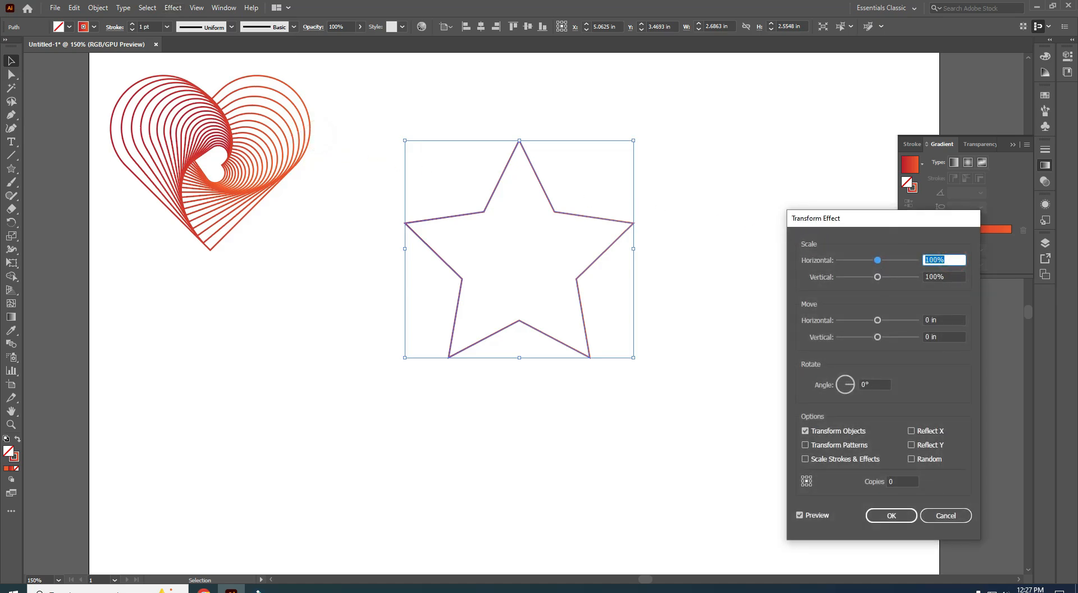
text(92)
click(948, 278)
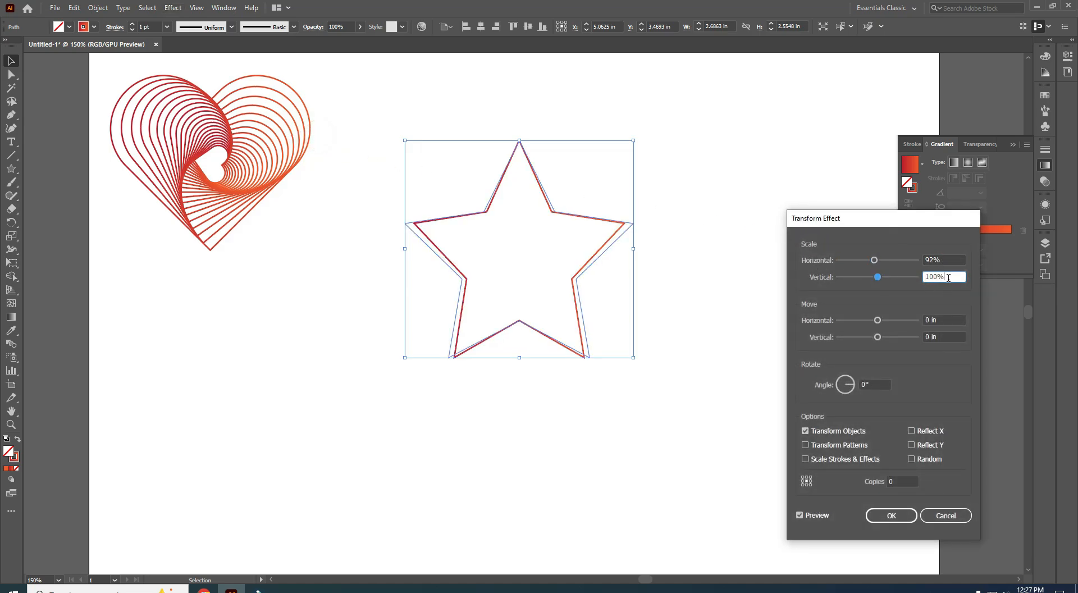
double_click(948, 277)
text(92)
key(Tab)
text(-5)
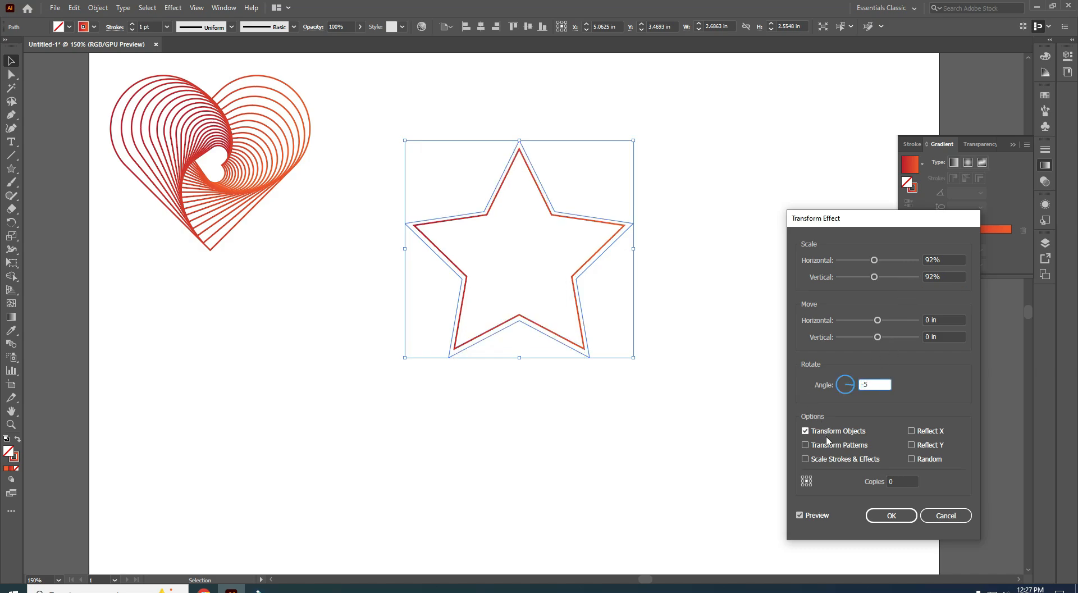
key(Tab)
text(3)
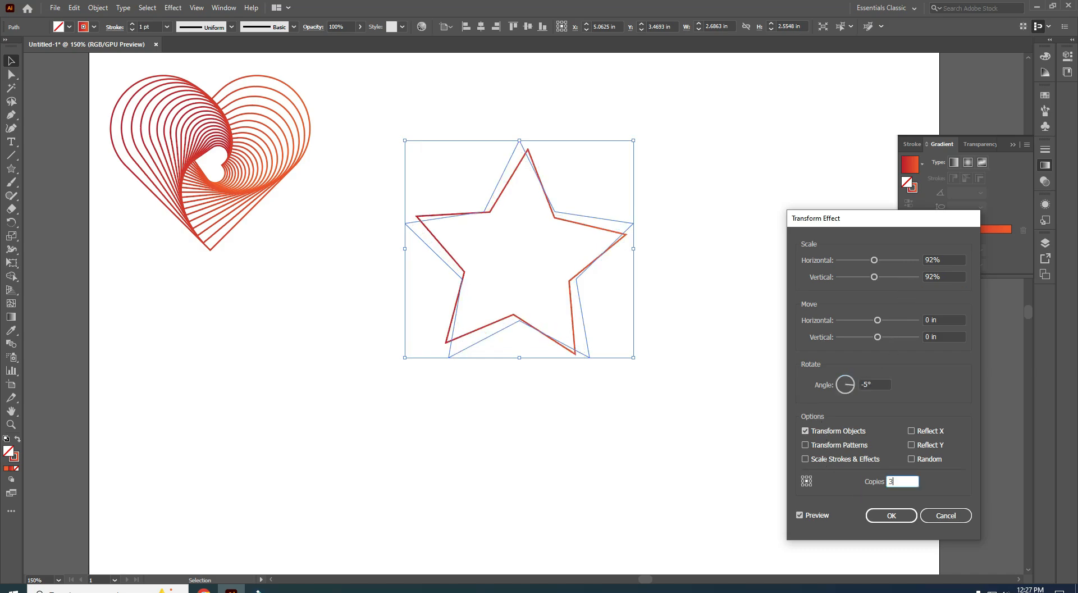
text(0)
click(799, 515)
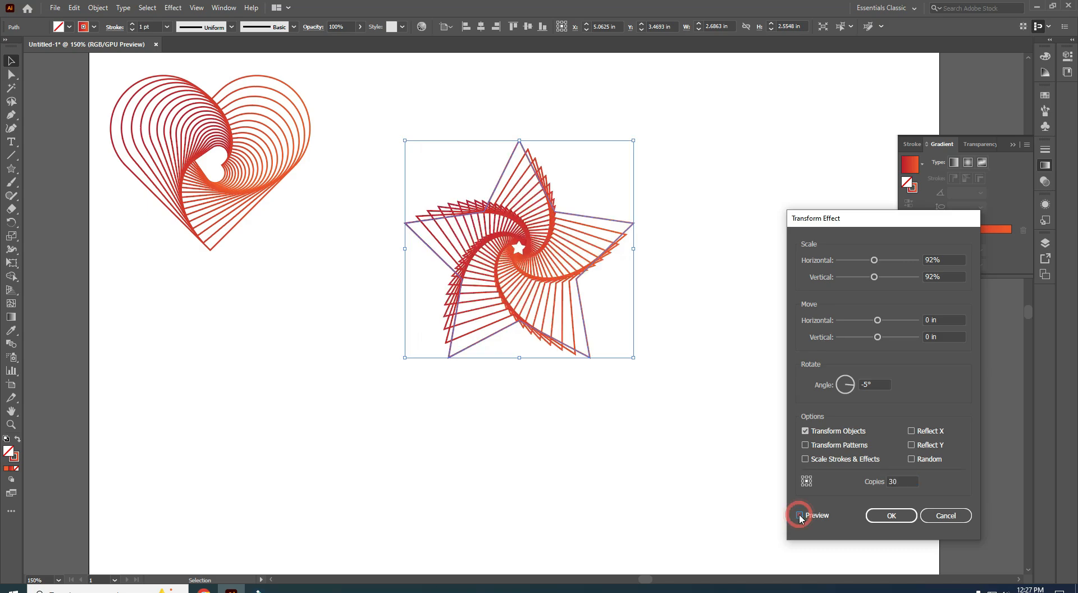
click(890, 515)
- Delete the star spiral and draw a hexagon with the Polygon tool right of the heart
scroll(649, 429, up, 2)
drag(577, 376, 726, 503)
scroll(587, 432, down, 2)
click(559, 330)
key(Delete)
click(12, 169)
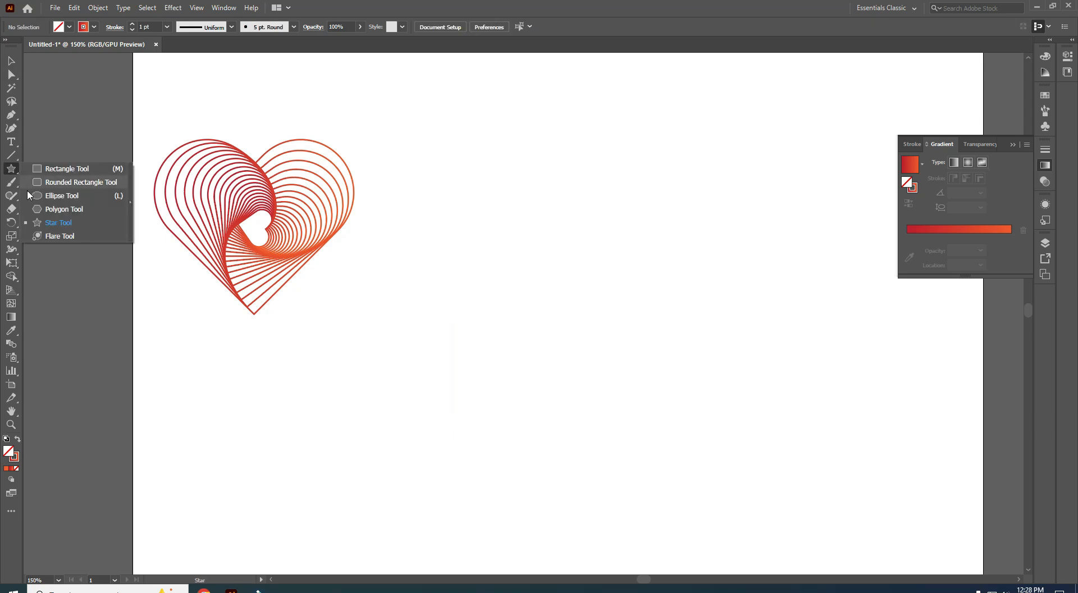
click(46, 210)
drag(599, 332, 663, 384)
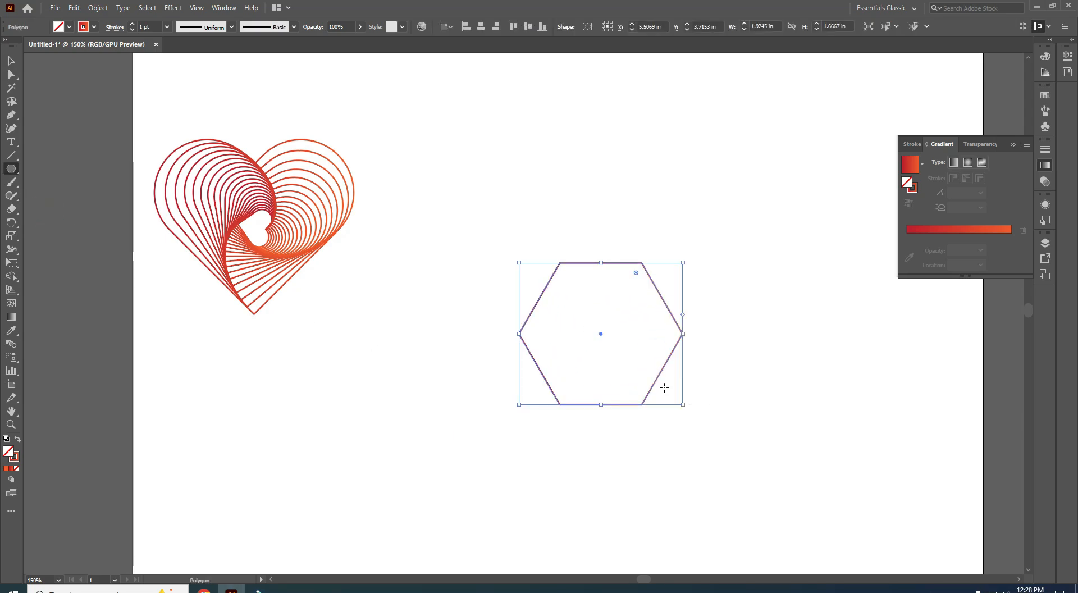
- Apply a Transform effect to the hexagon: 90% horizontal and vertical scale, -6° angle, 20 copies
click(173, 7)
mouse_move(225, 99)
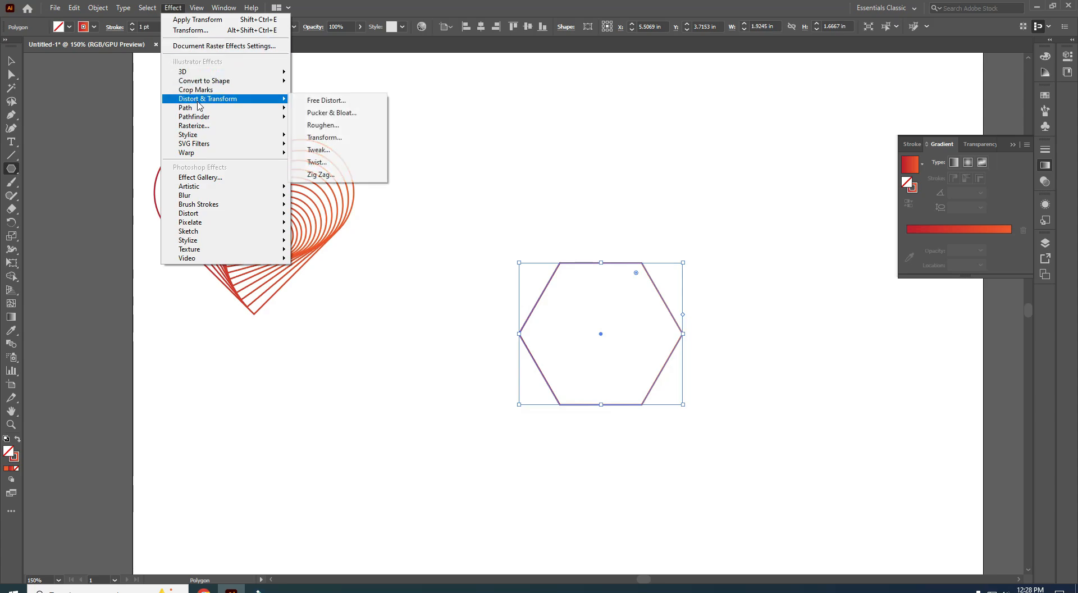
click(356, 137)
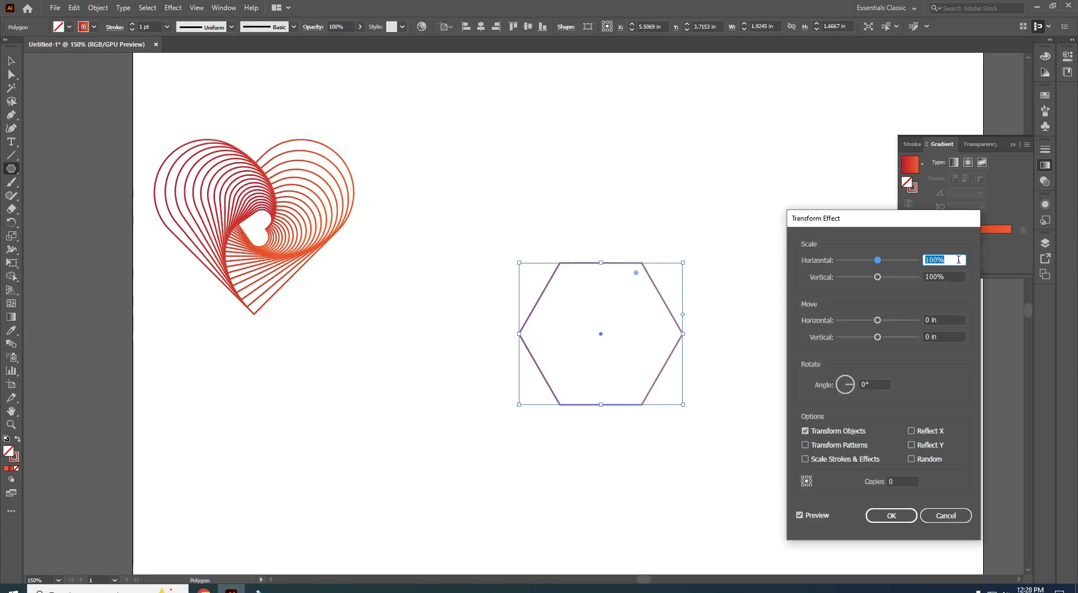
text(90)
key(Tab)
text(90)
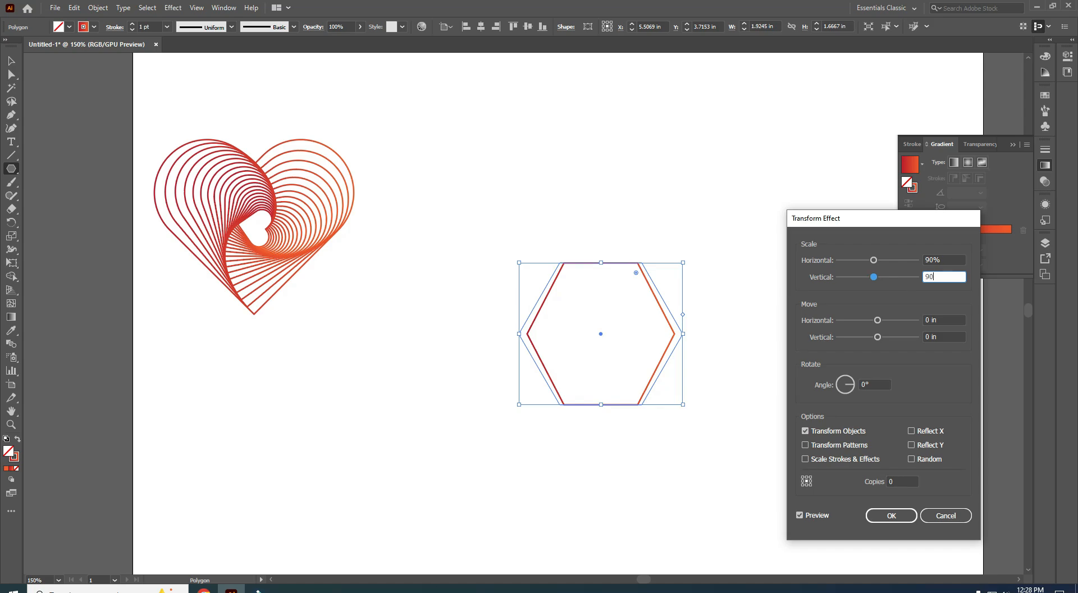
key(Tab)
key(Tab)
key(Tab)
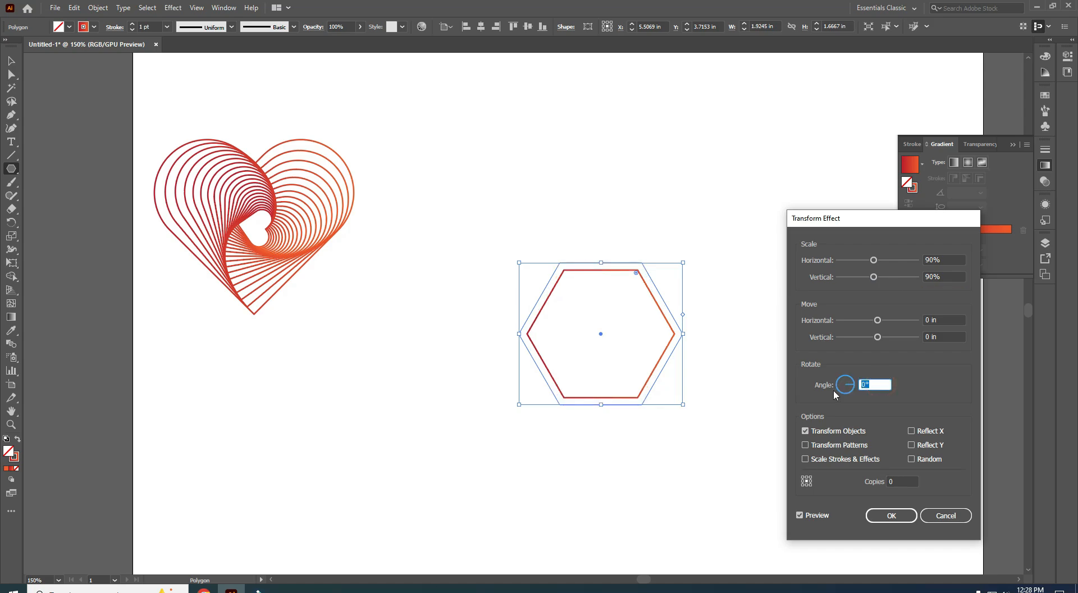
text(-6)
key(Tab)
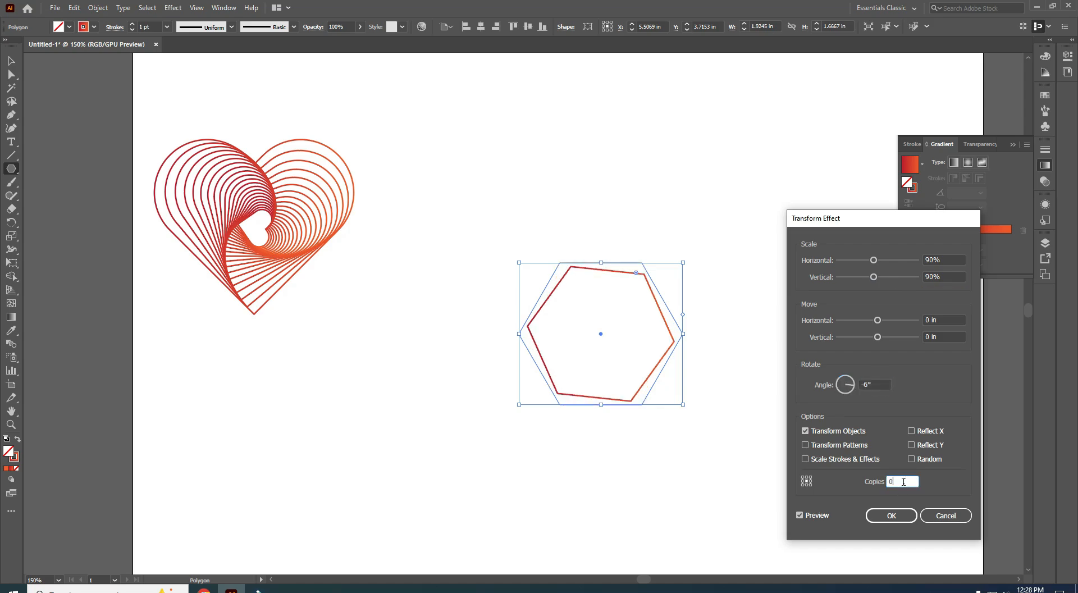
text(20)
click(800, 515)
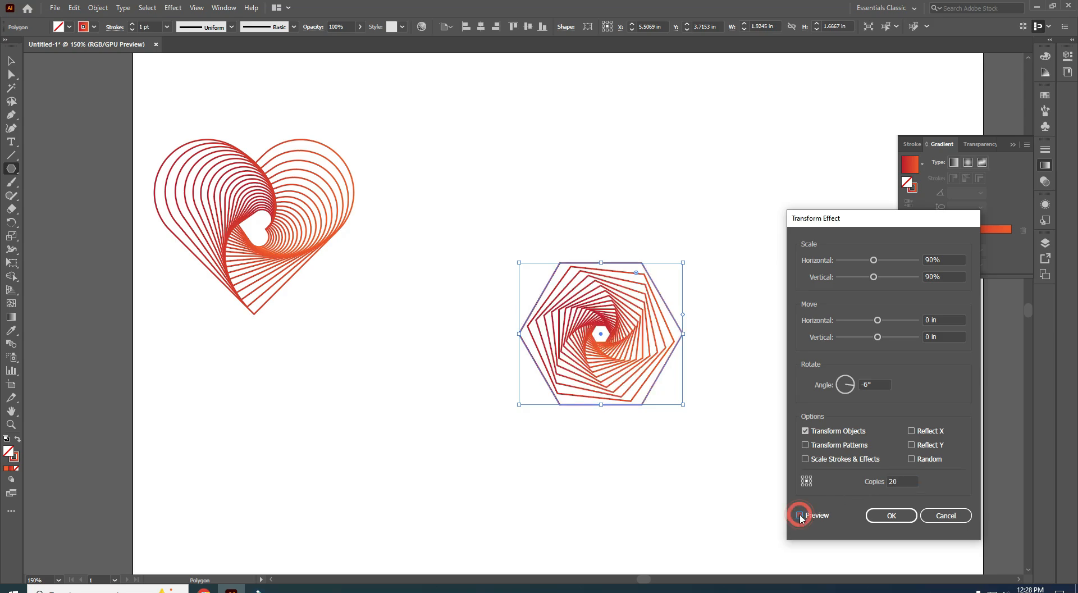
click(891, 520)
scroll(693, 485, up, 1)
- With the Selection tool, deselect the hexagon spiral and select the heart spiral to reposition it
key(v)
click(395, 274)
scroll(654, 370, down, 2)
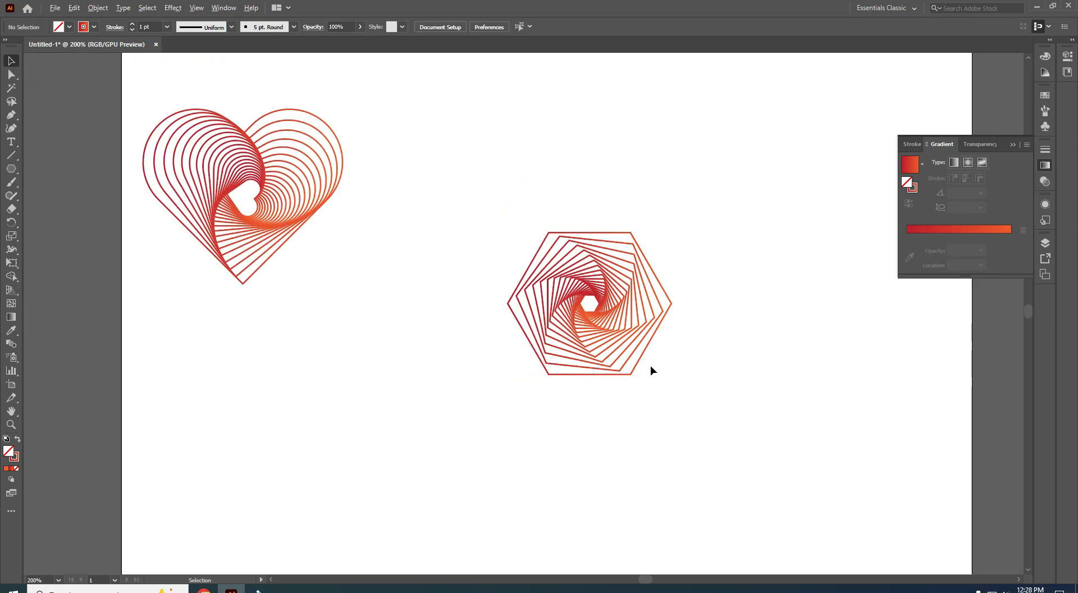
click(405, 264)
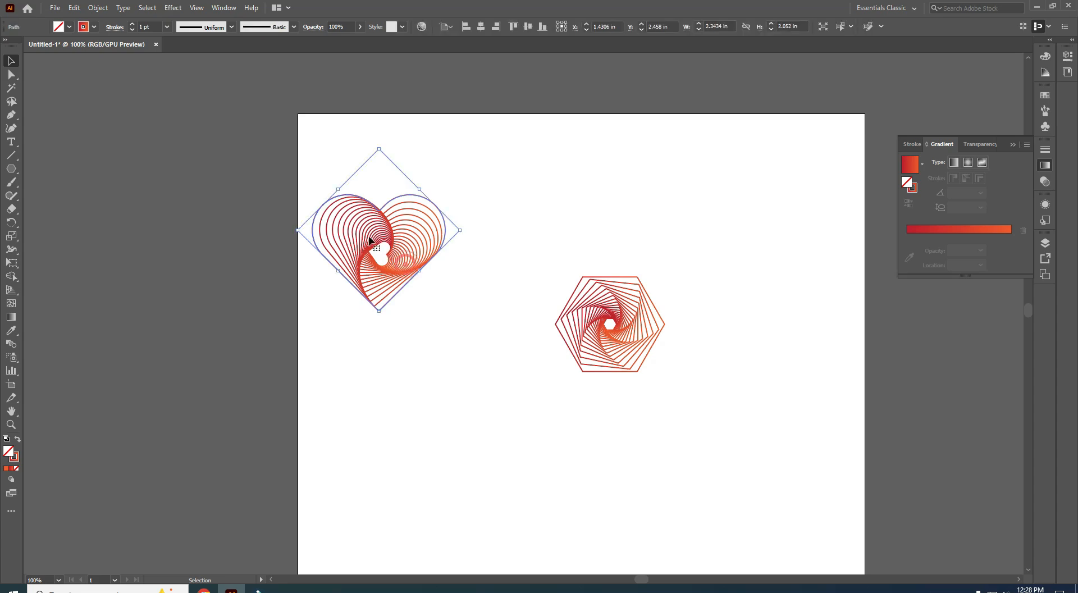